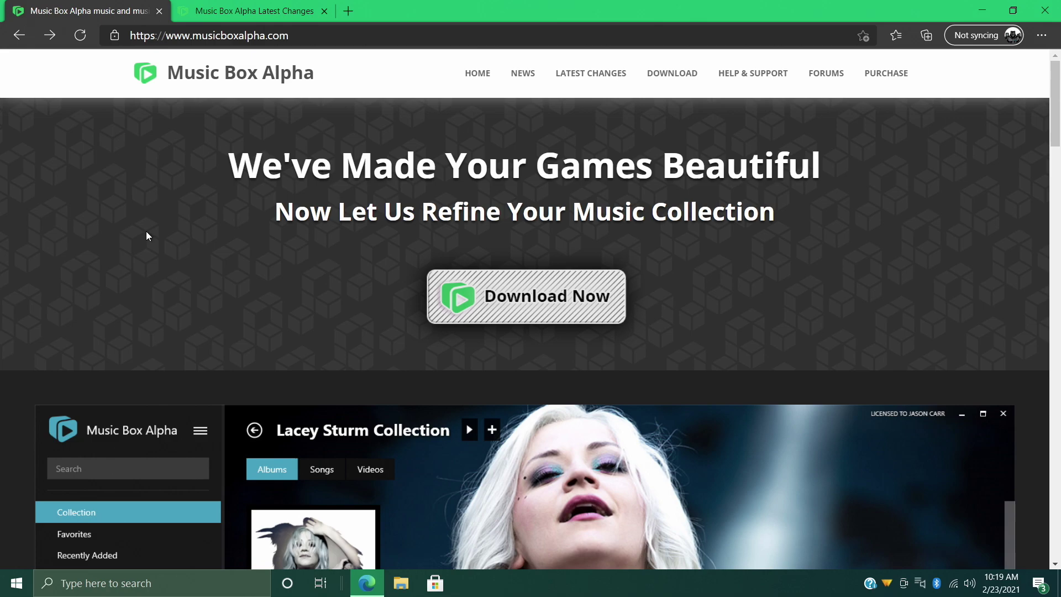
Look through the Music Box Alpha home page, including its collection screenshots and feature descriptions.
scroll(146, 232, down, 8)
scroll(147, 236, down, 11)
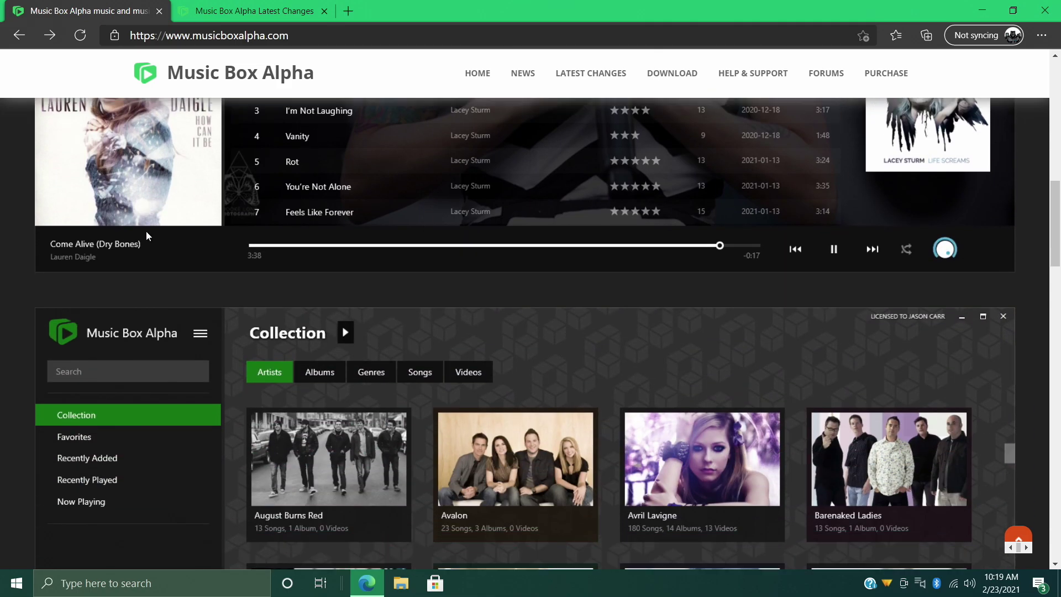
scroll(146, 233, down, 8)
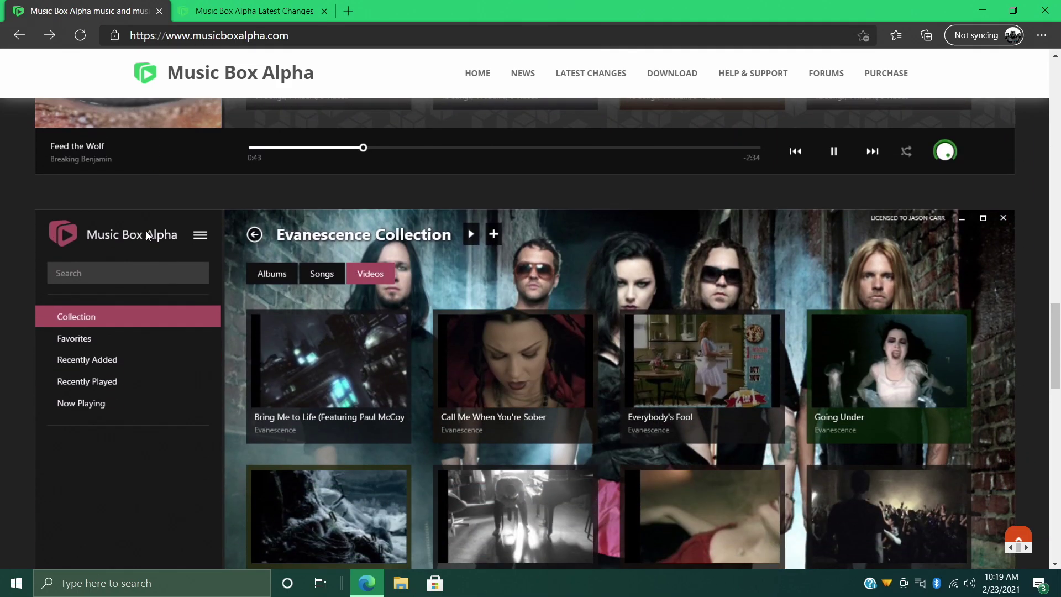
scroll(146, 232, down, 5)
scroll(146, 235, down, 6)
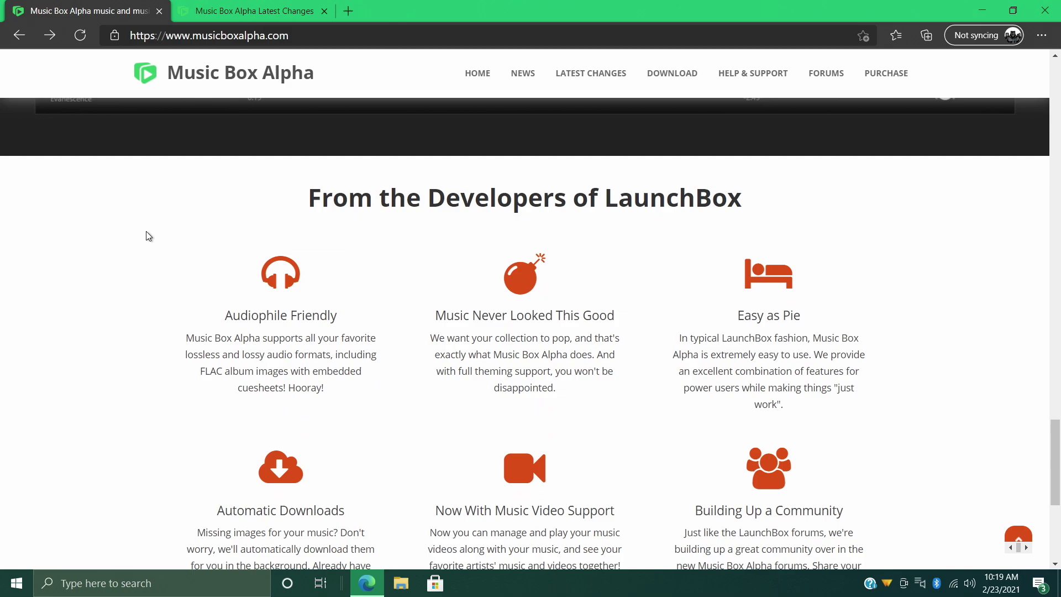
scroll(146, 235, down, 5)
scroll(146, 236, down, 2)
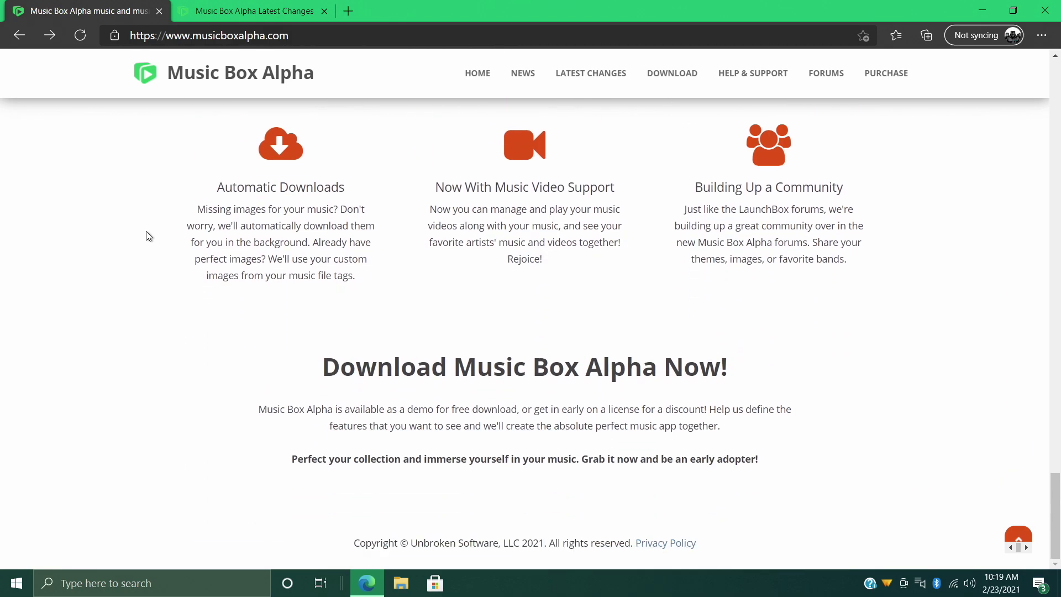
scroll(146, 236, up, 12)
scroll(146, 236, up, 10)
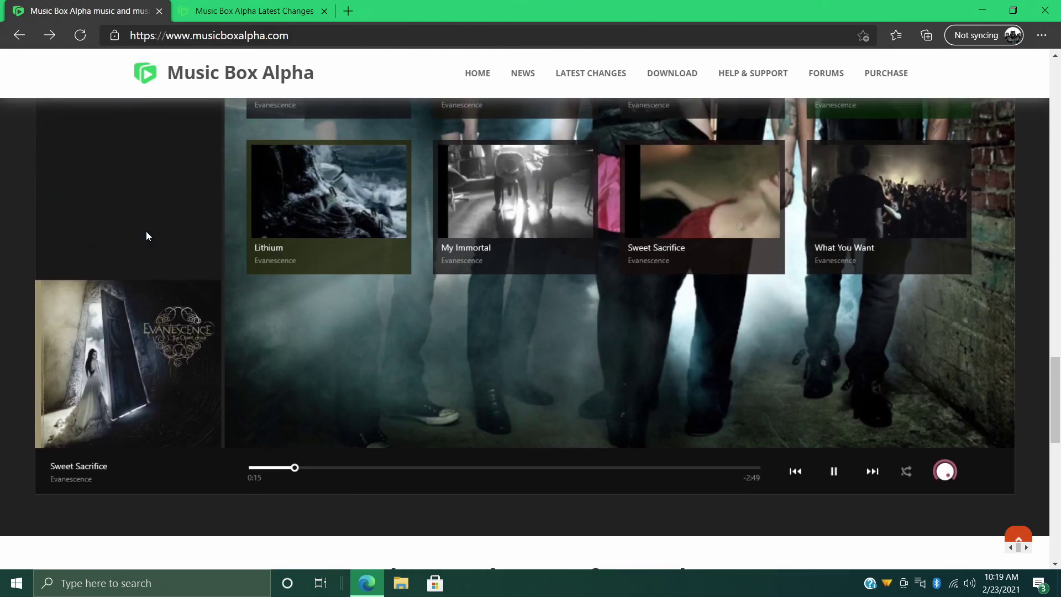
scroll(146, 236, up, 3)
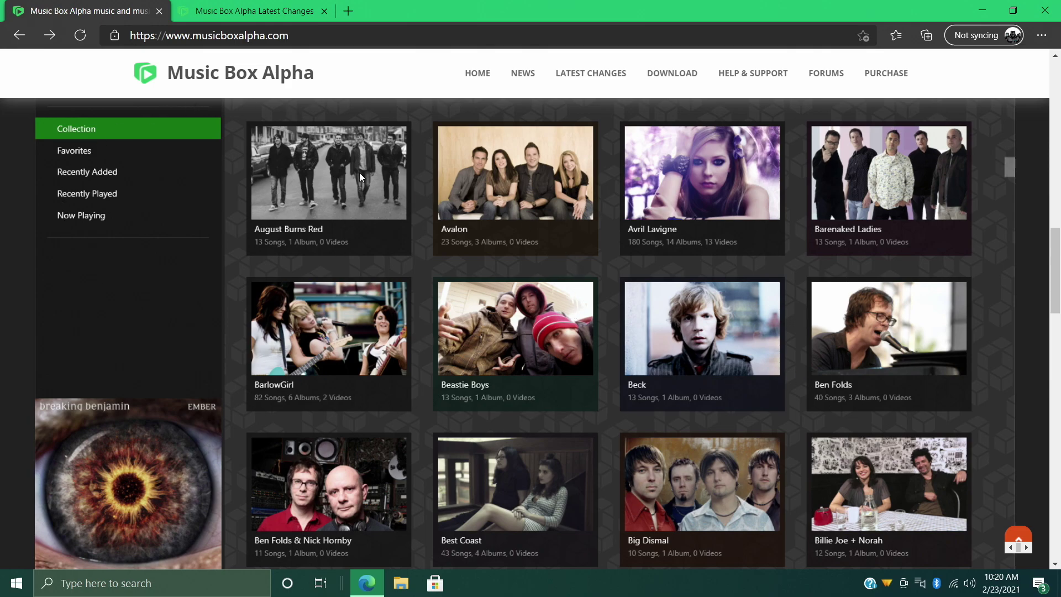
scroll(525, 331, up, 15)
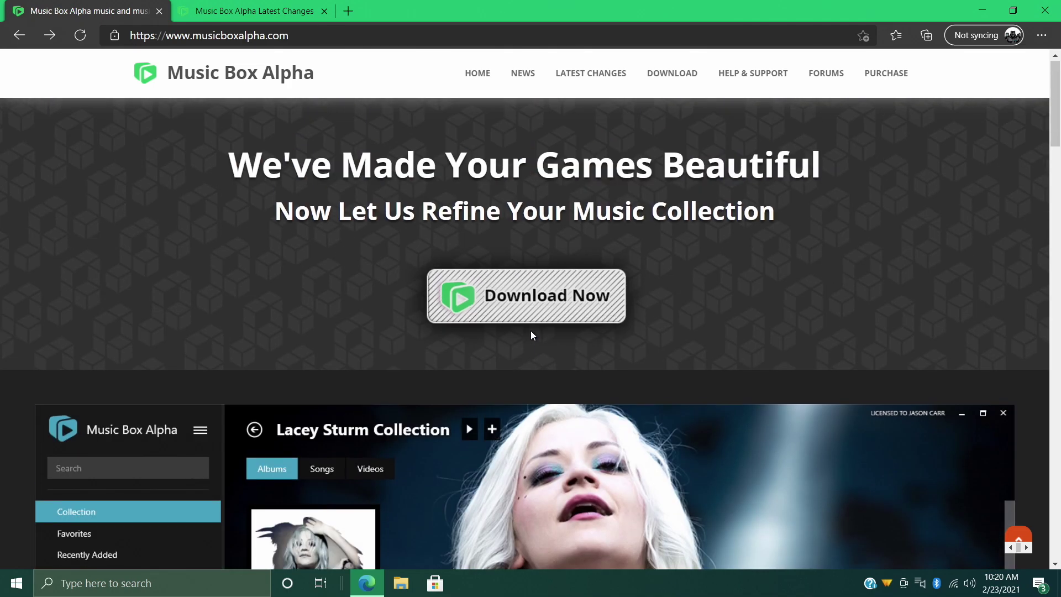
Review the music video feature entry for version 0.23 in the changelog and return to the home page.
click(241, 10)
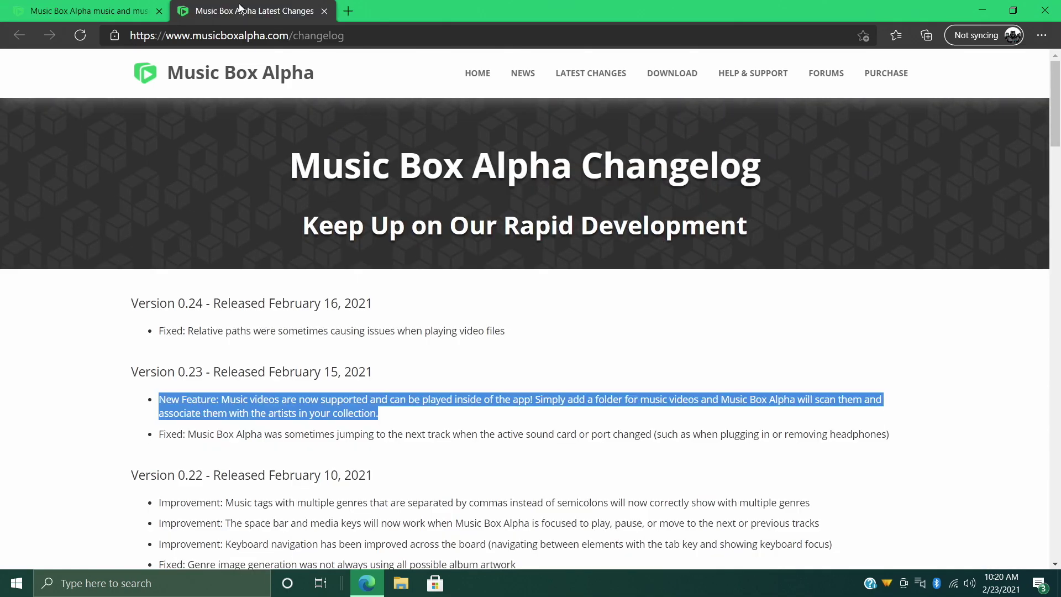
double_click(500, 401)
triple_click(500, 401)
click(80, 7)
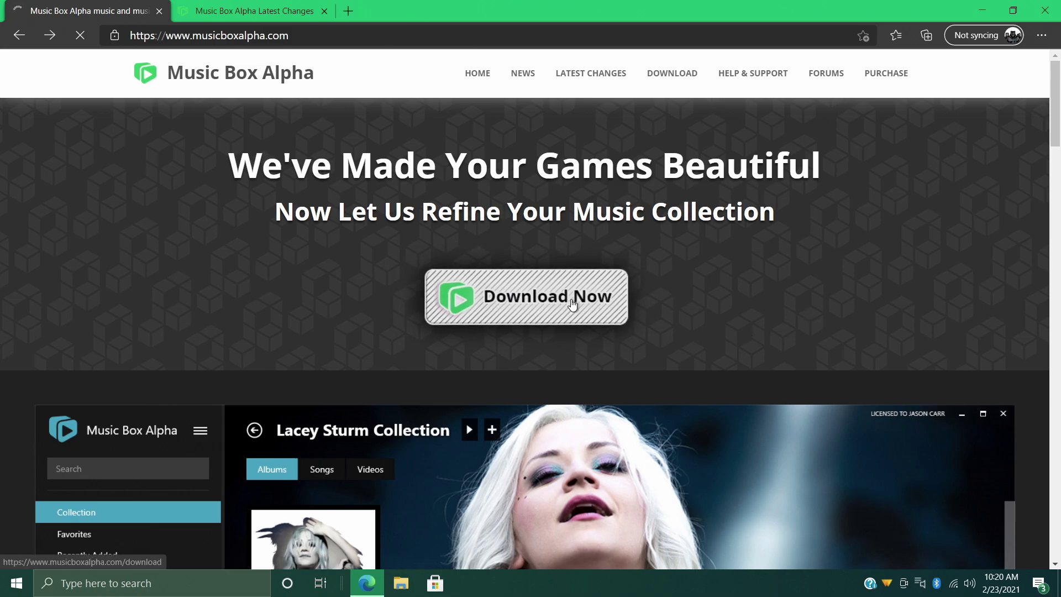
View the Music Box Alpha download page, and look through the purchase page.
click(546, 296)
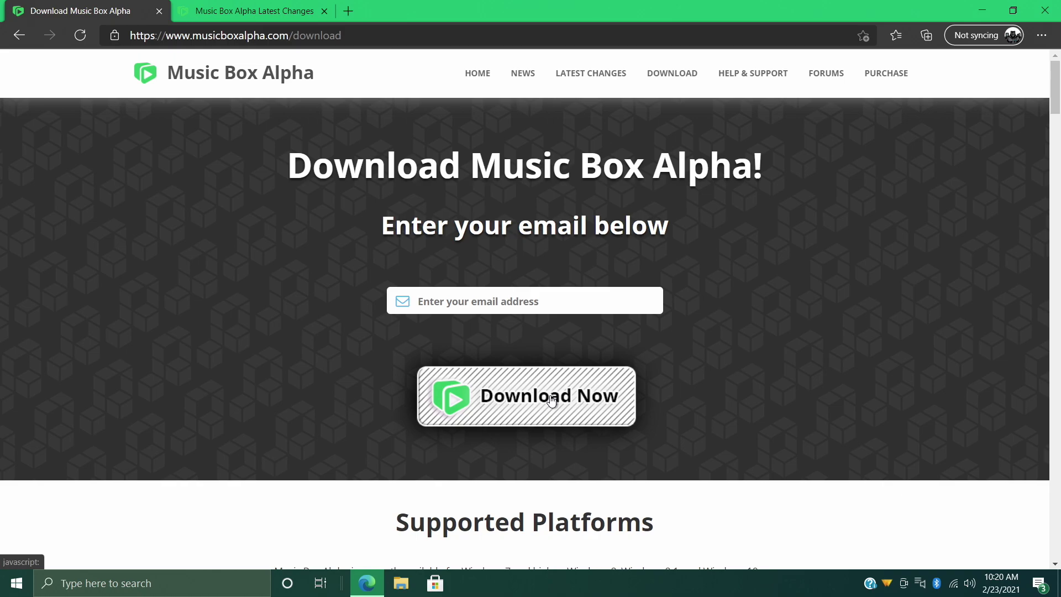
click(886, 73)
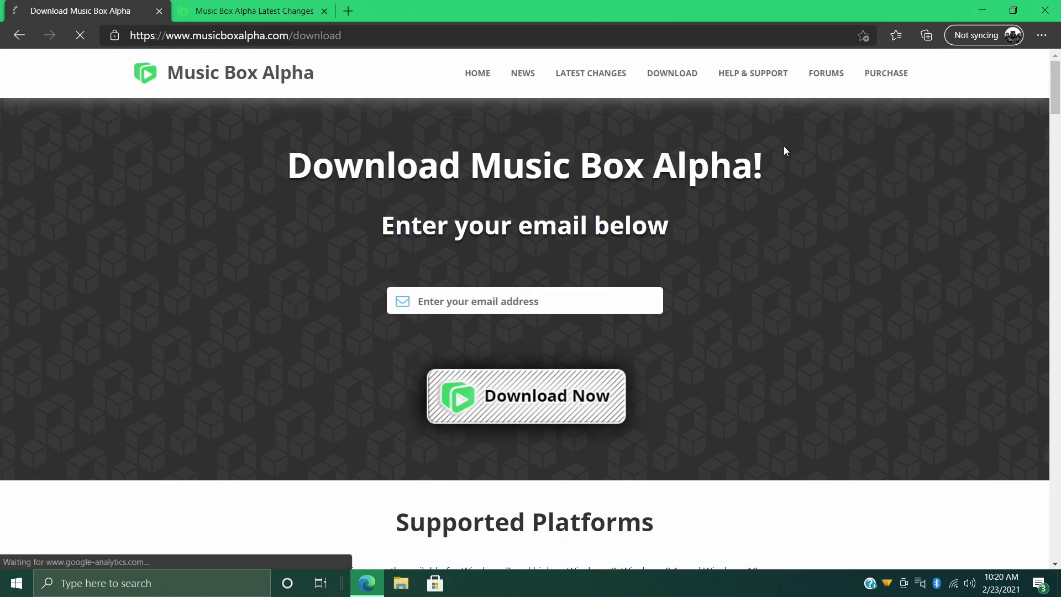
scroll(284, 208, down, 7)
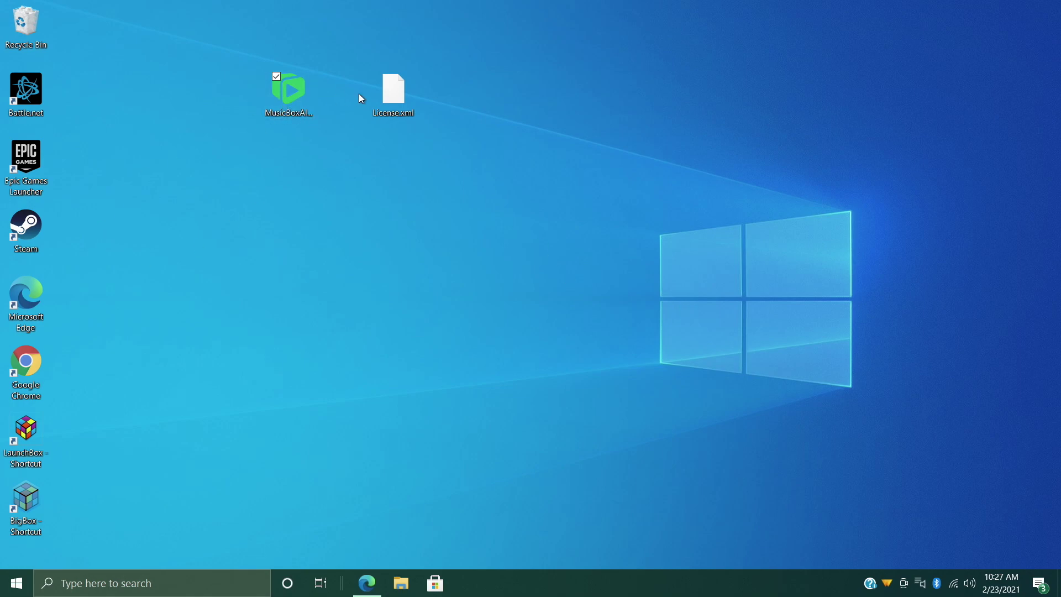
Install Music Box Alpha version 0.24 in English, accepting the license agreement and keeping the default MusicBoxAlpha destination folder.
double_click(290, 94)
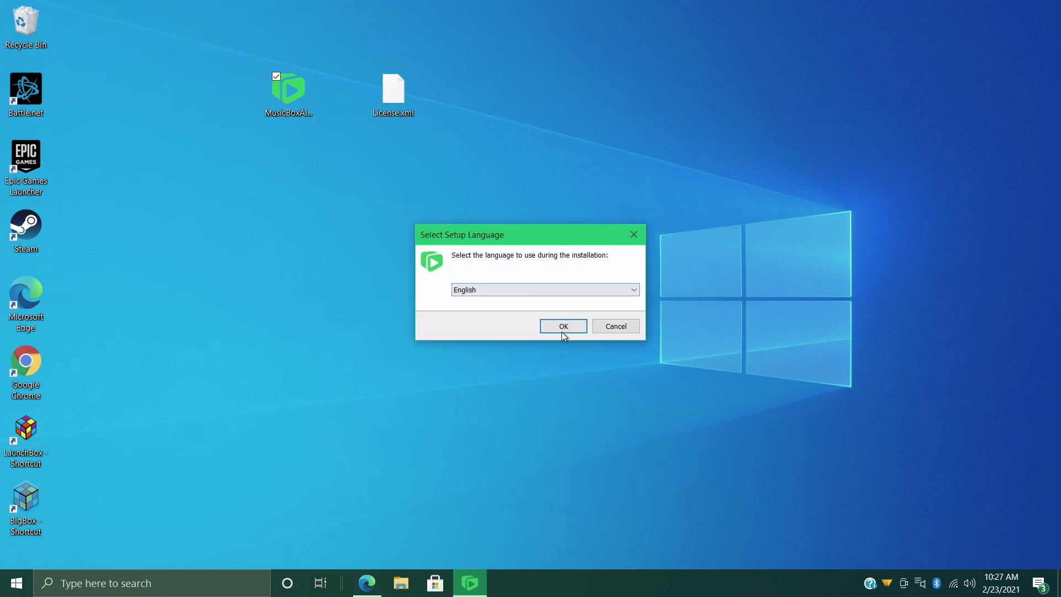
click(564, 327)
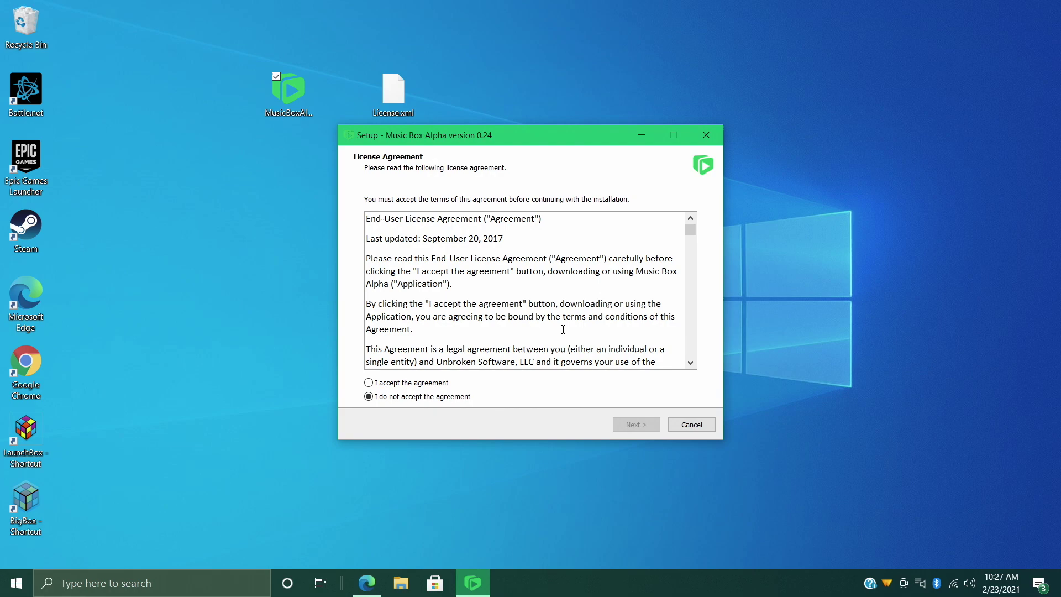
click(421, 387)
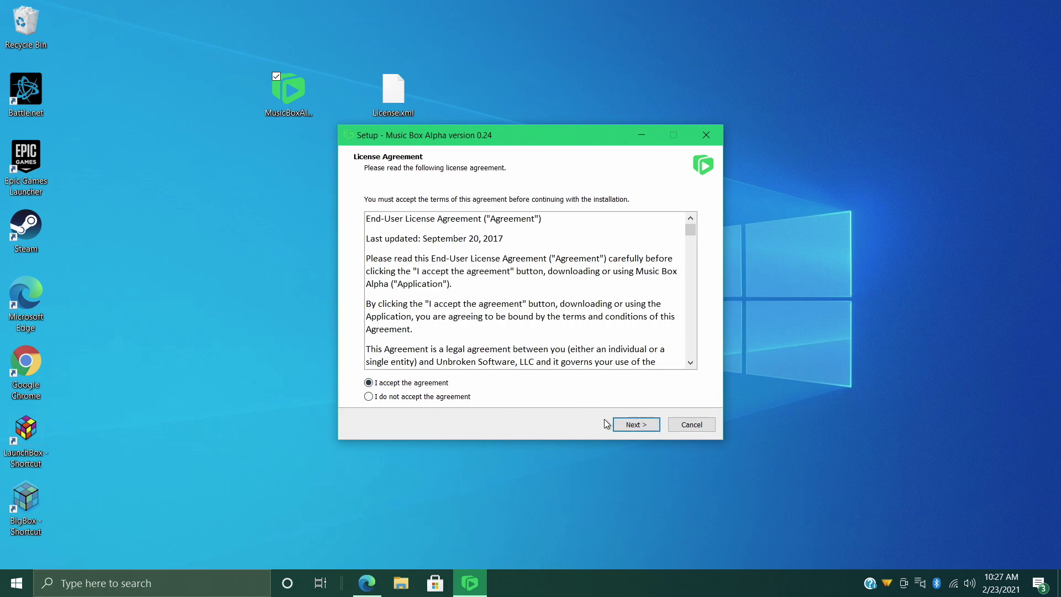
click(636, 424)
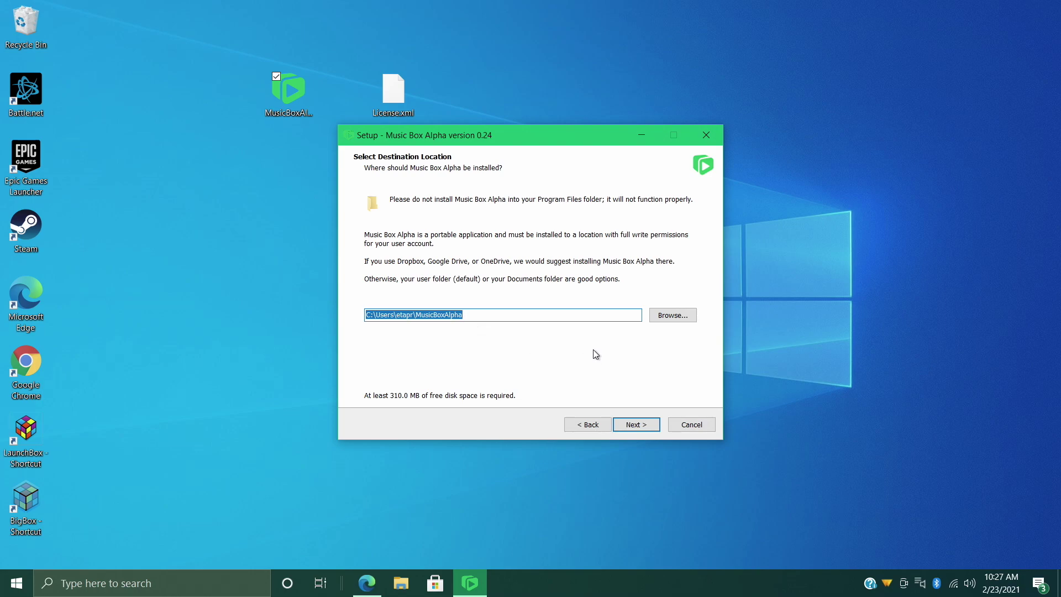
click(638, 426)
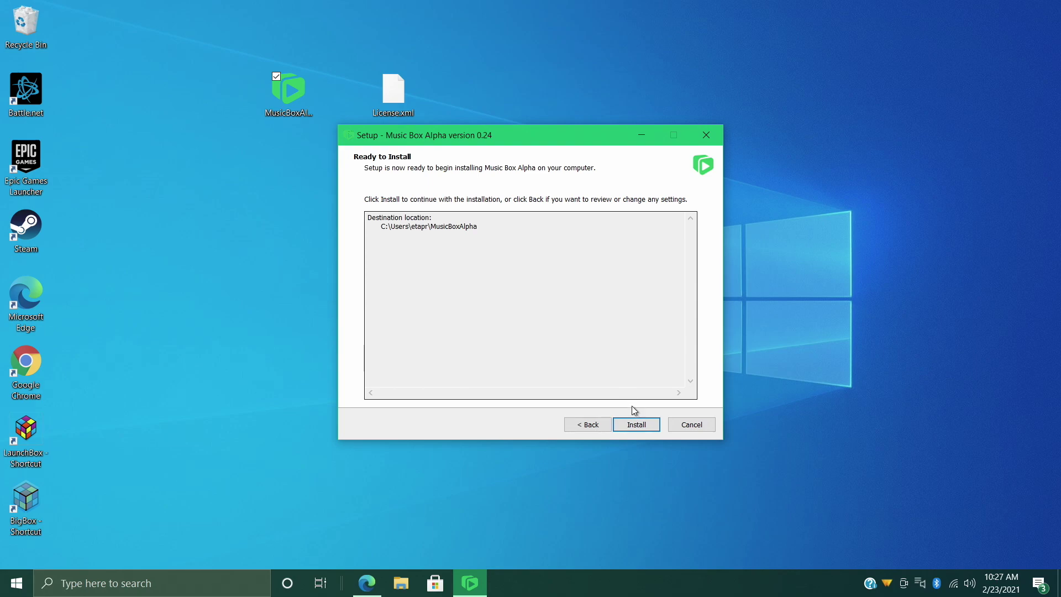
click(636, 425)
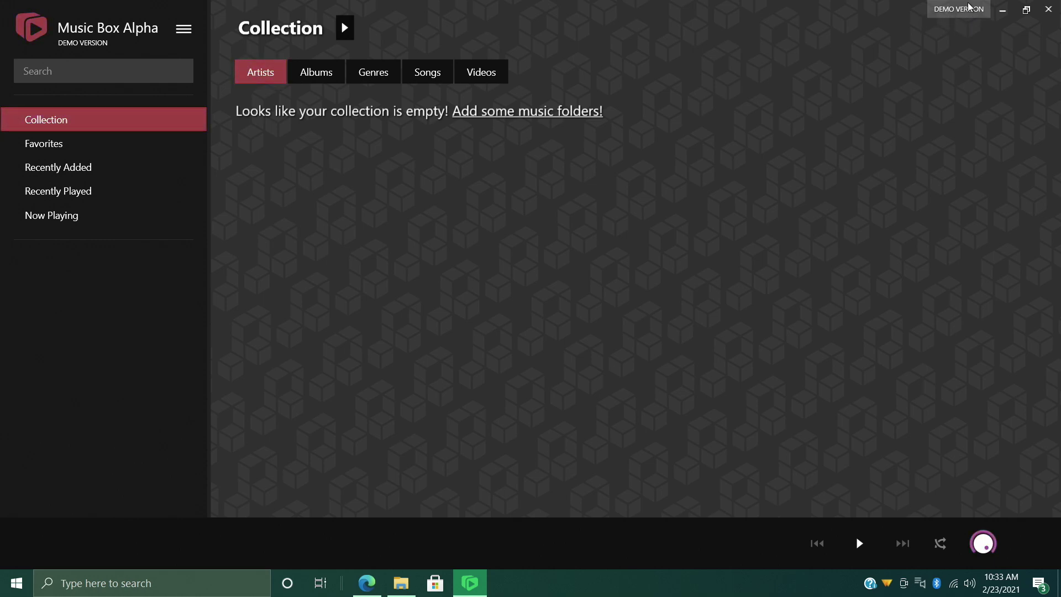
Close Music Box Alpha and move License.xml from the desktop into the MusicBoxAlpha installation folder.
click(1053, 16)
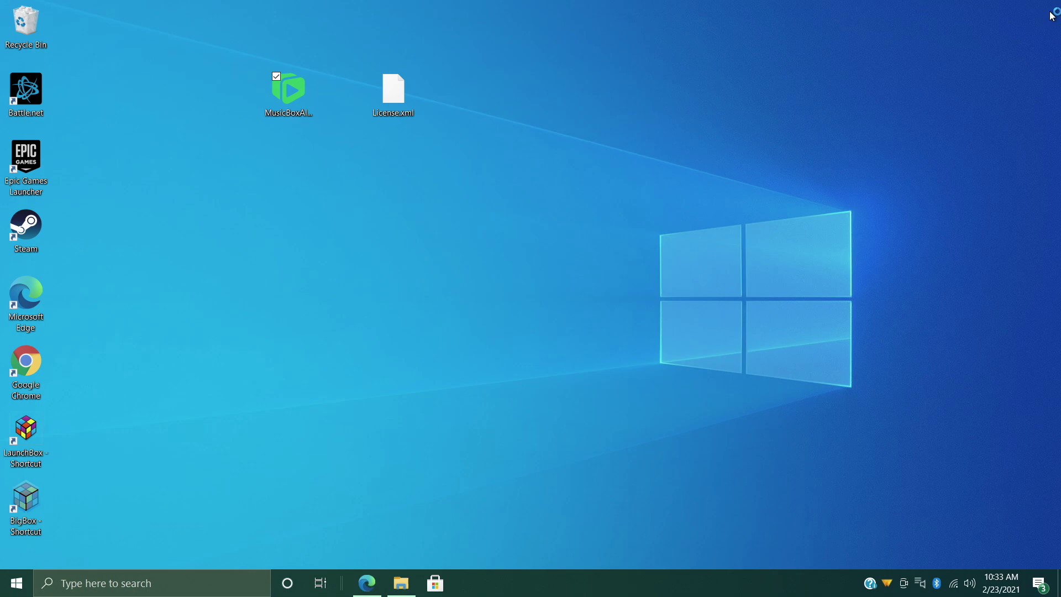
click(401, 582)
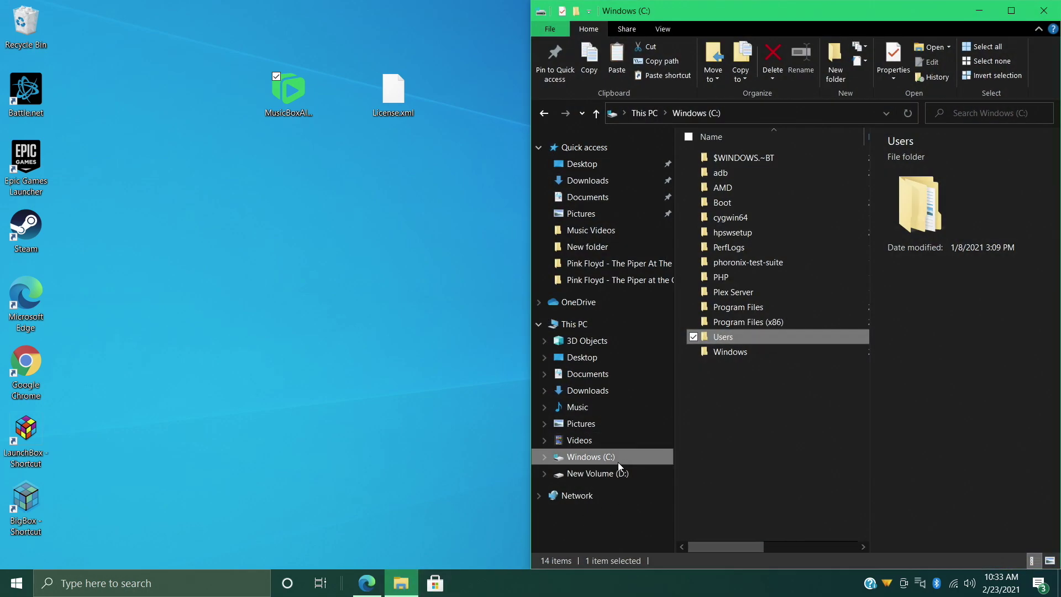
double_click(738, 343)
double_click(729, 159)
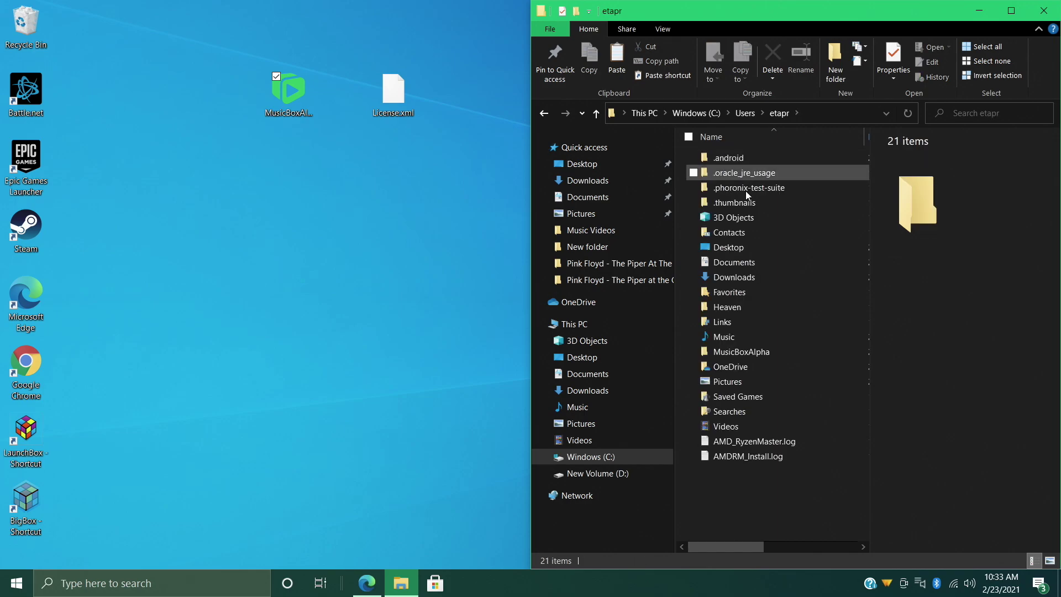
double_click(754, 347)
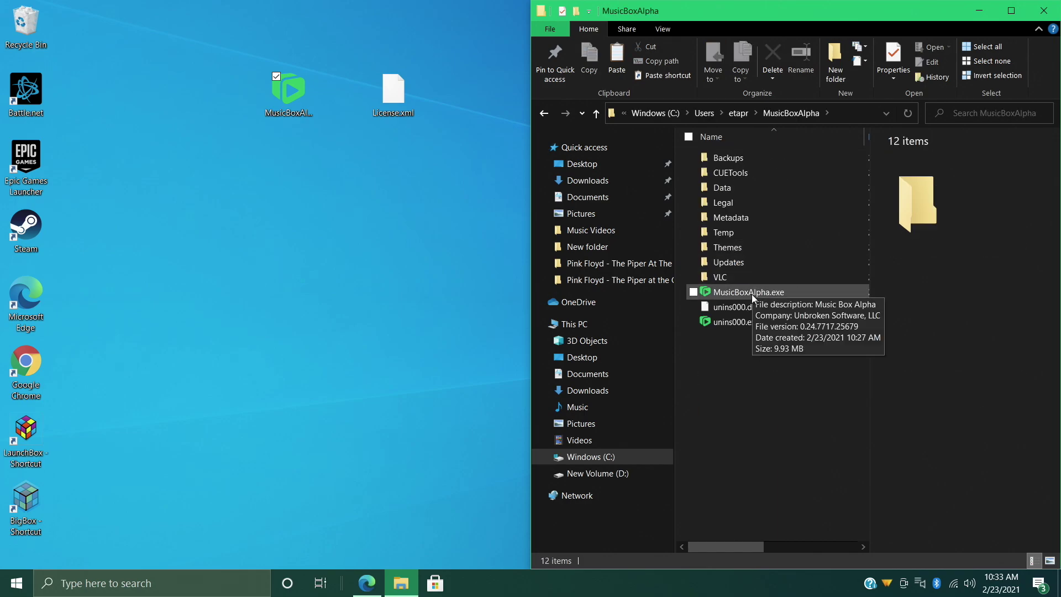
drag(400, 88, 752, 374)
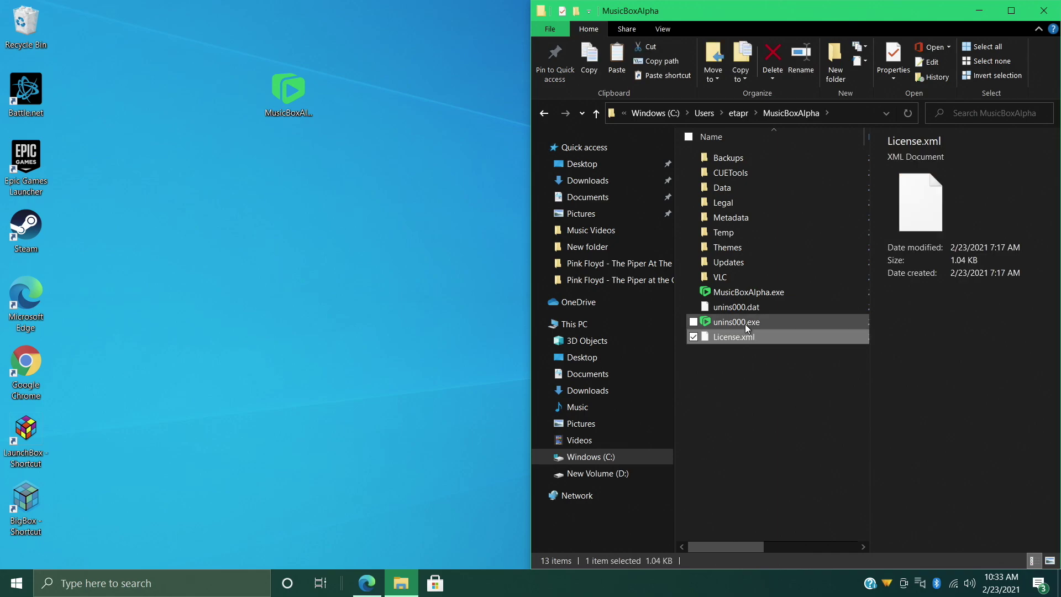
Create a shortcut to MusicBoxAlpha.exe and move it to the desktop.
click(735, 290)
right_click(735, 289)
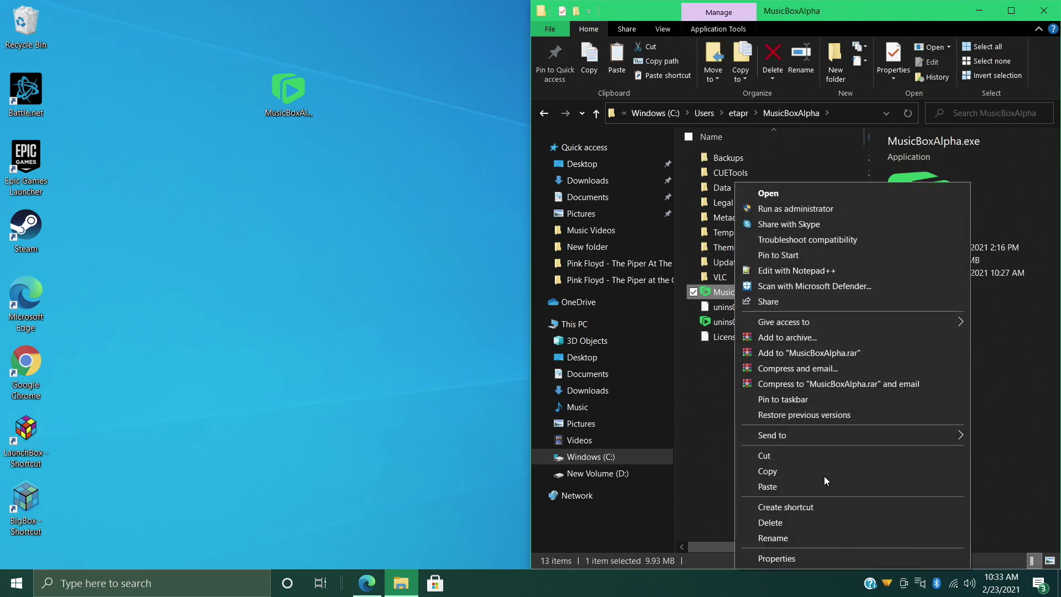
click(809, 510)
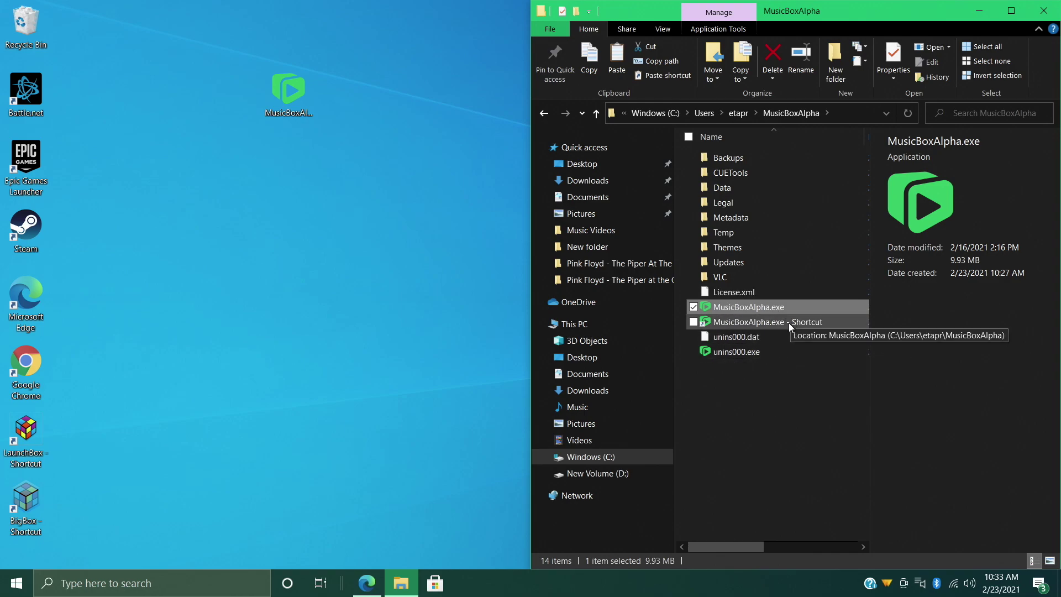
drag(788, 323, 213, 187)
Discard the installer into the Recycle Bin and launch Music Box Alpha from its repositioned desktop shortcut.
drag(288, 91, 25, 24)
drag(187, 214, 183, 103)
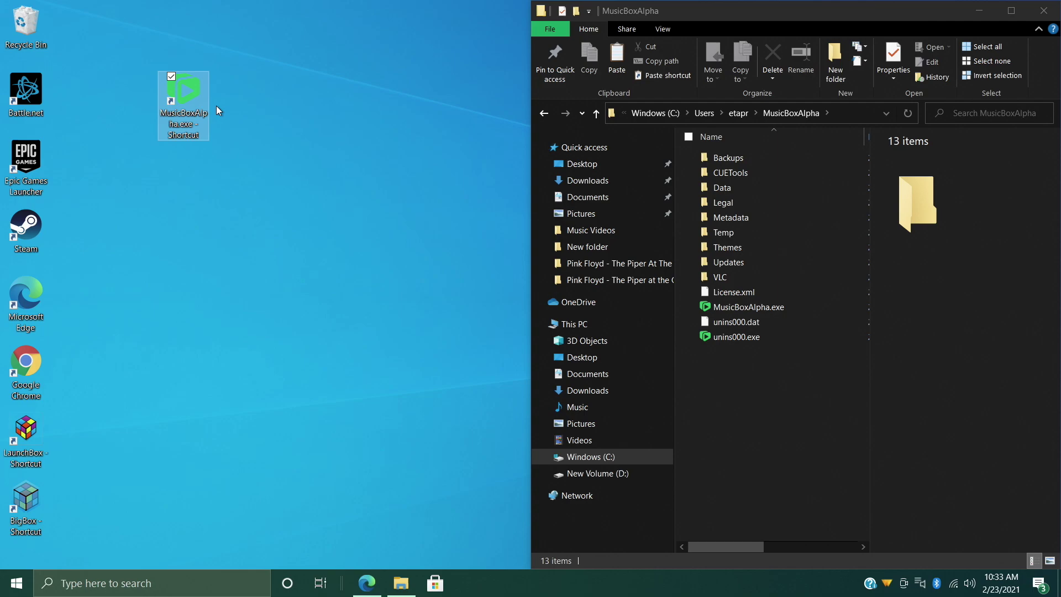
double_click(175, 91)
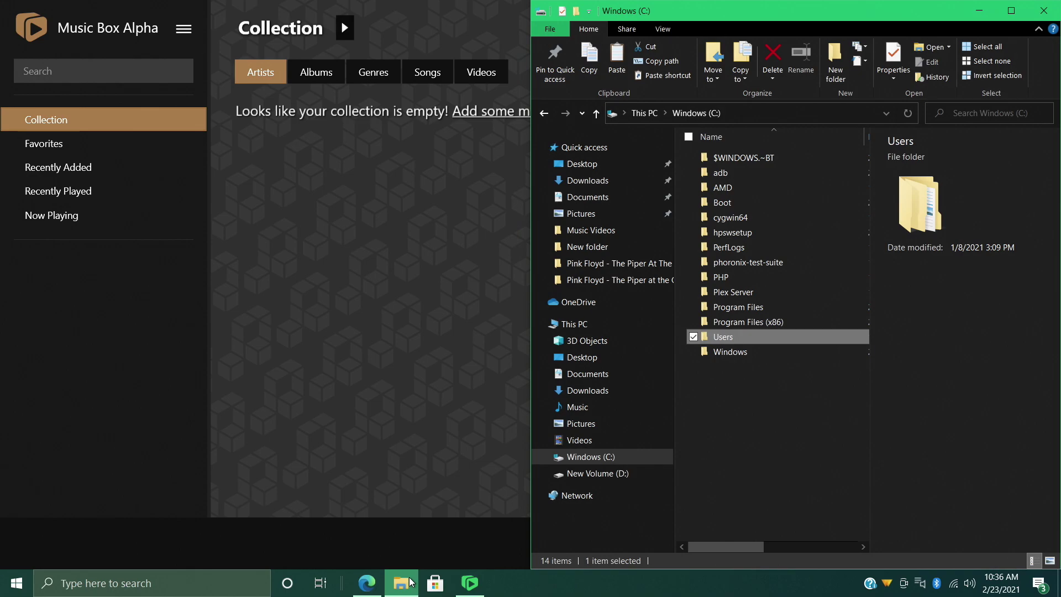
Examine the MusicBoxAlpha installation folder inside the user folder on the C: drive, and go back to its parent.
click(586, 456)
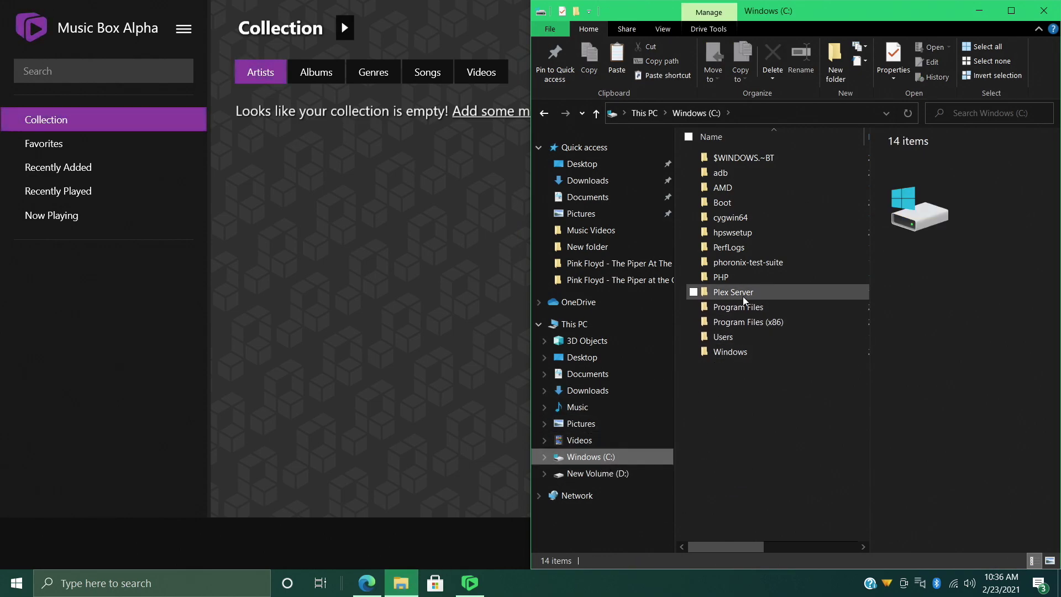
double_click(743, 336)
double_click(718, 158)
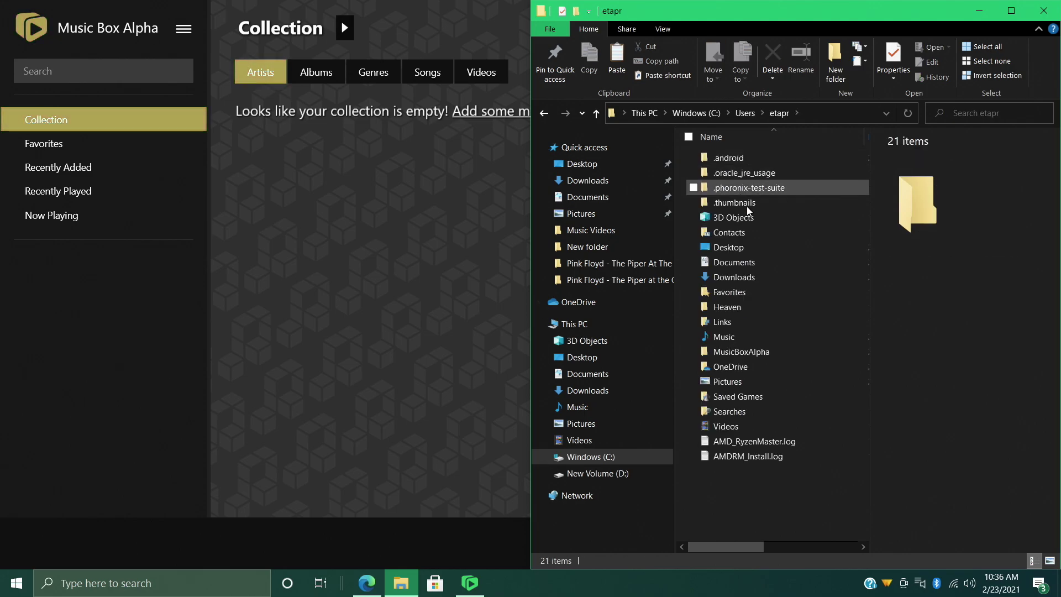
double_click(764, 351)
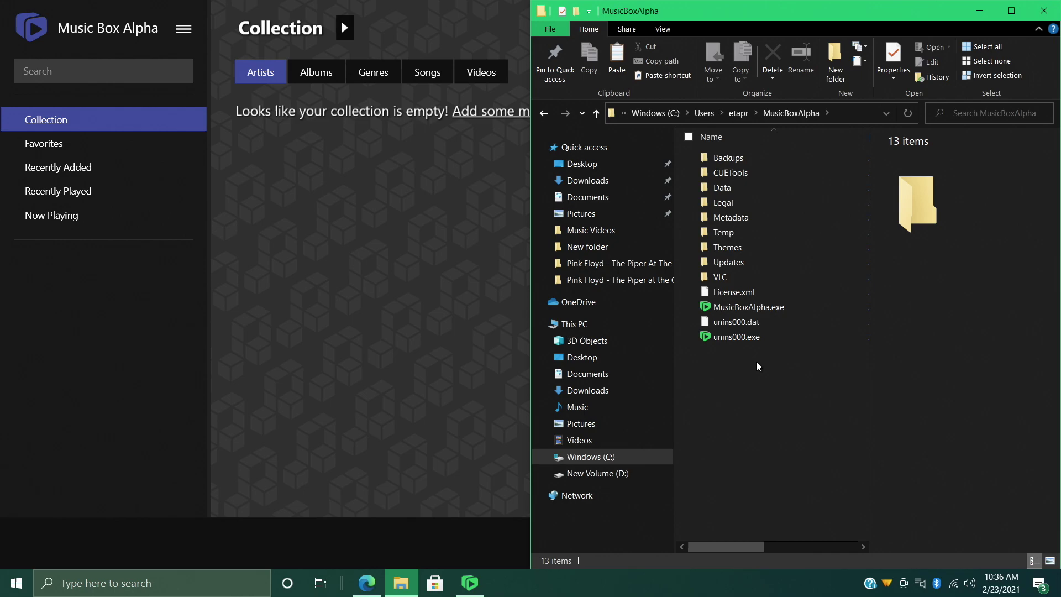
click(544, 114)
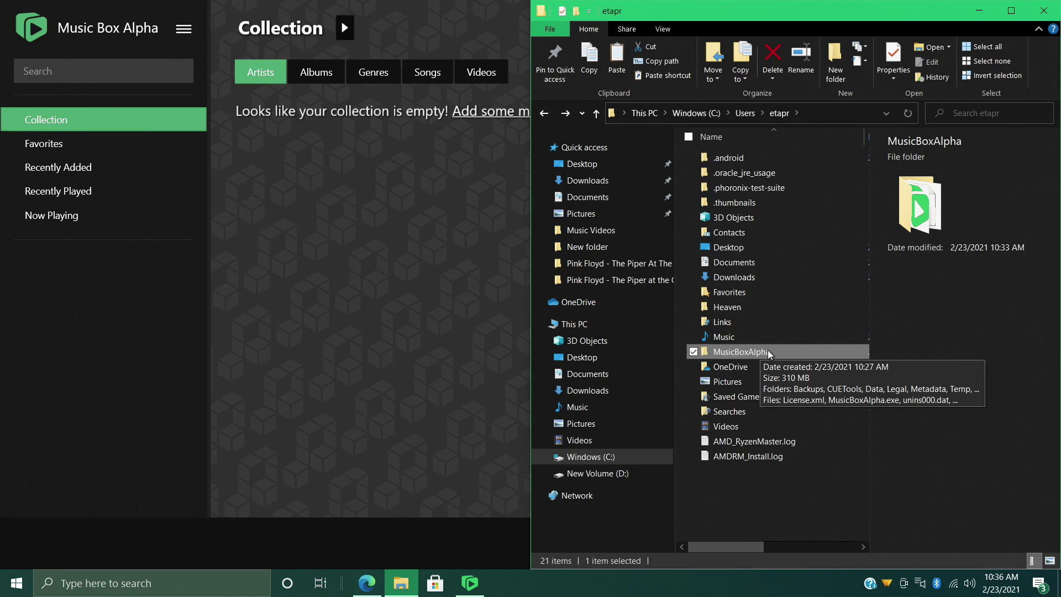
Examine the Music folder and the album folders inside Five Finger Death Punch - Discography, and return to the Music folder.
click(577, 408)
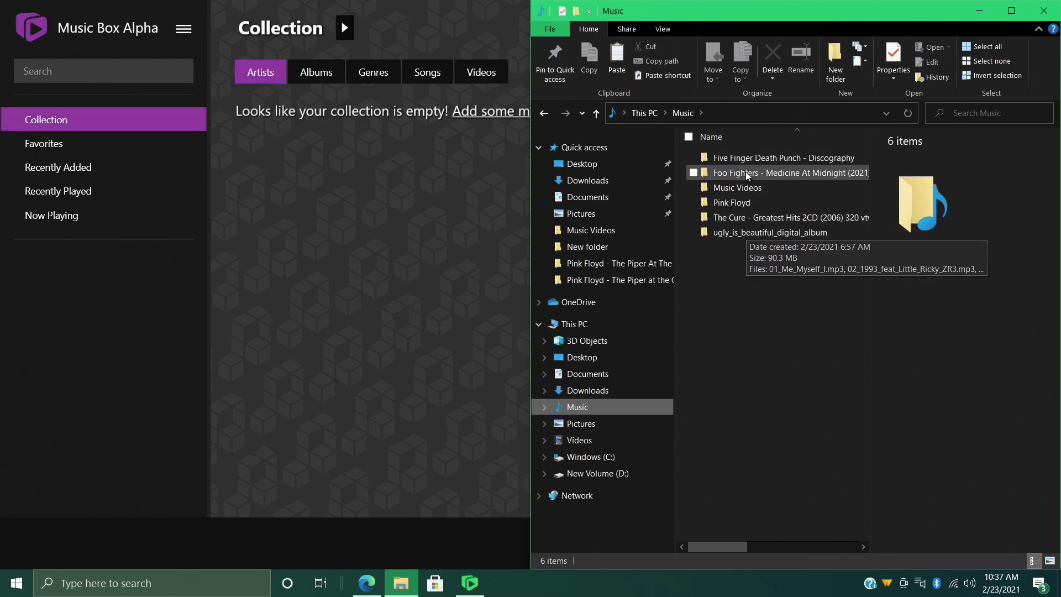
mouse_move(771, 159)
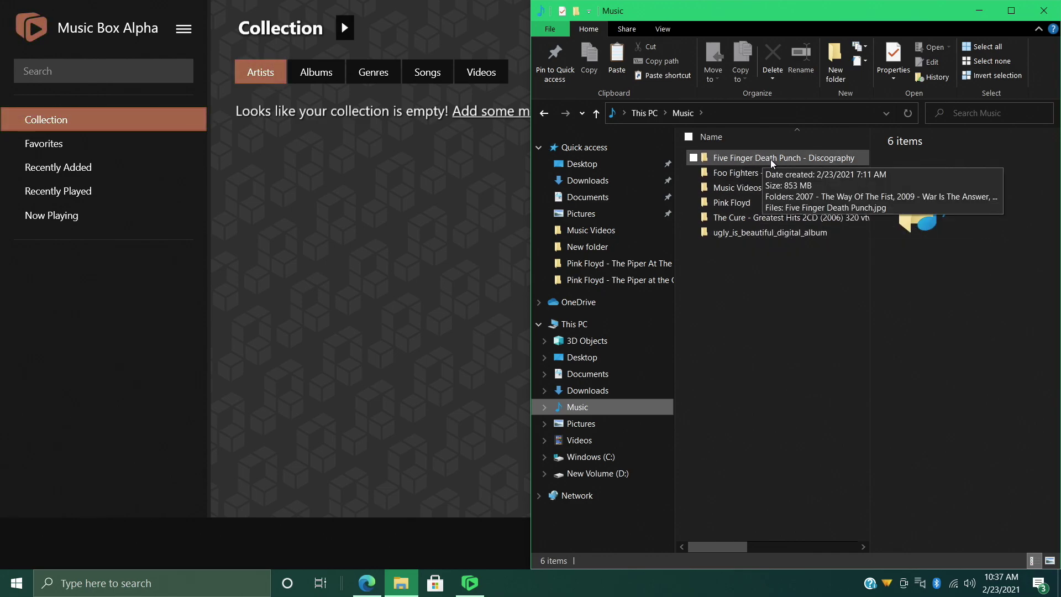
double_click(818, 158)
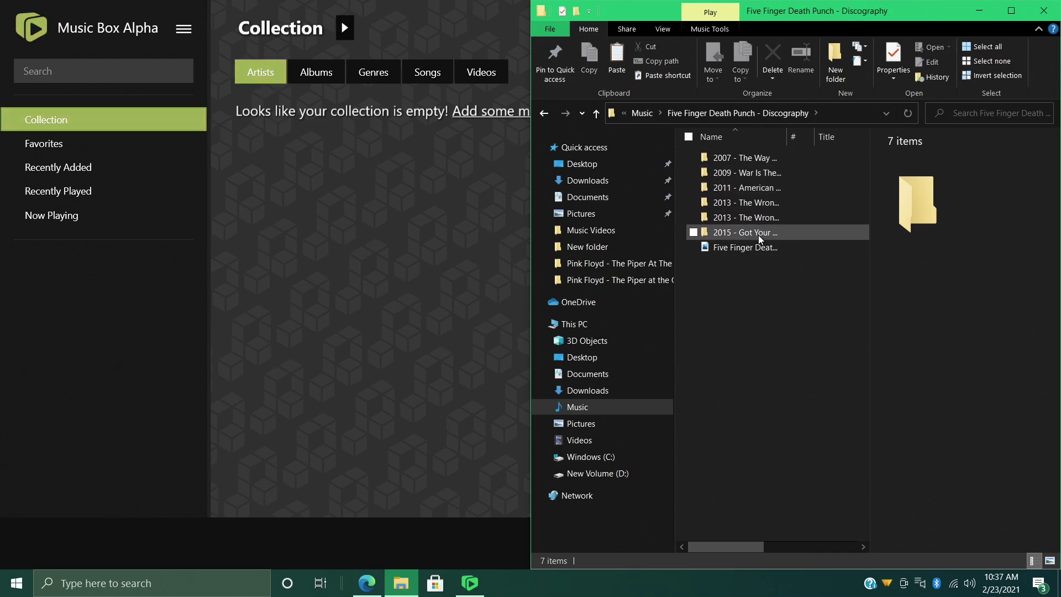
click(543, 113)
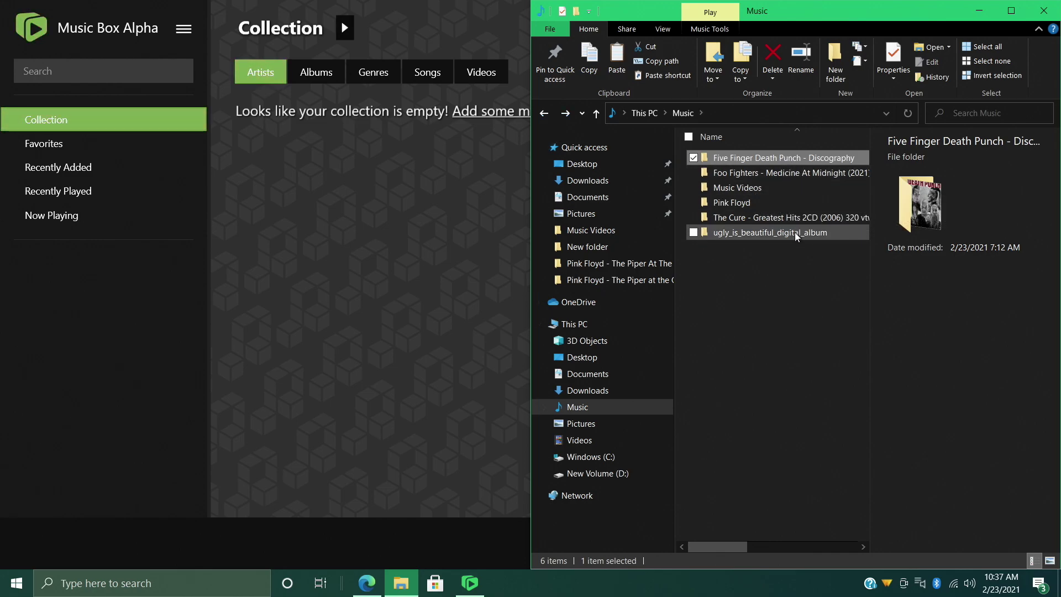
Examine the video files in the Music Videos folder and close the File Explorer window.
double_click(744, 188)
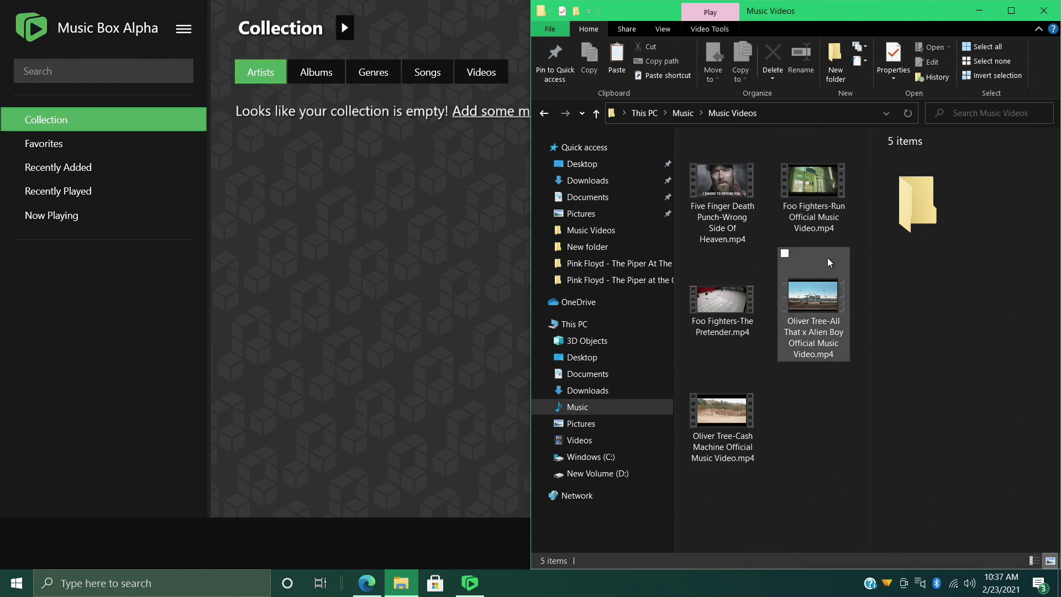
click(1044, 11)
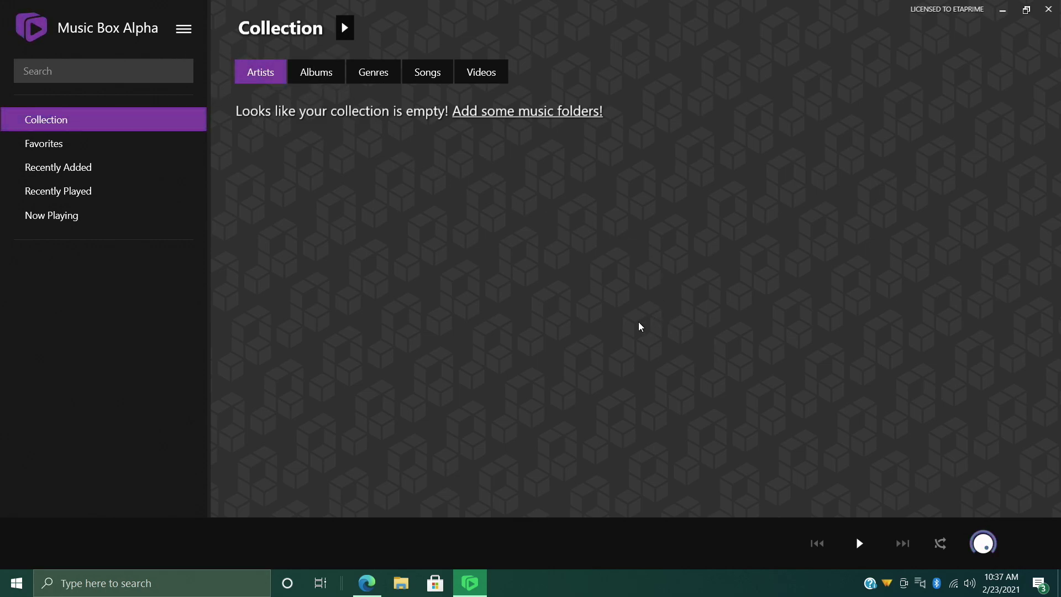
Open the folder management dialog and add the PC's Music folder as a music folder.
click(183, 30)
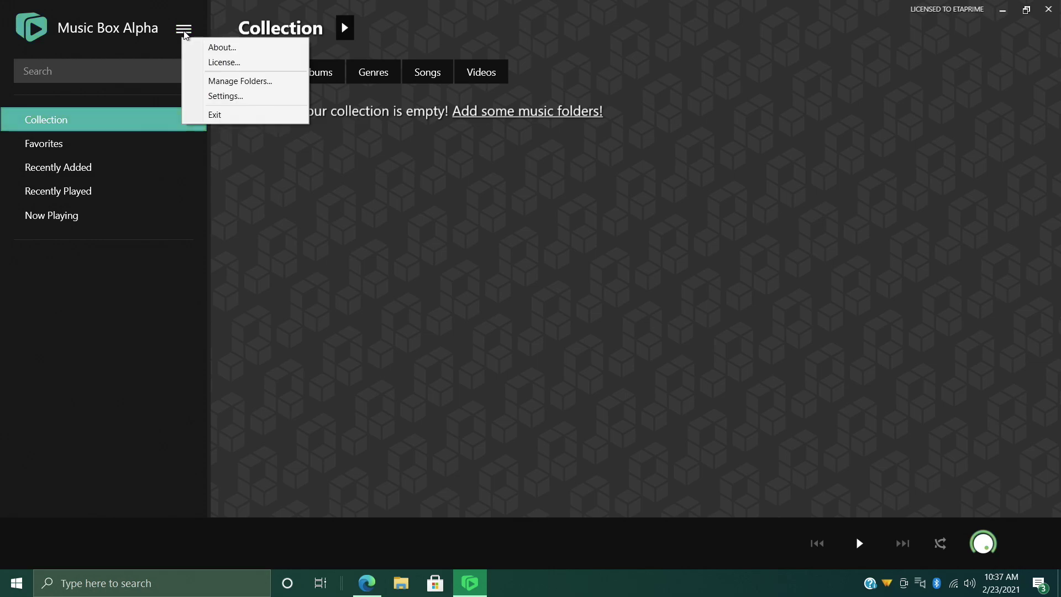
click(253, 81)
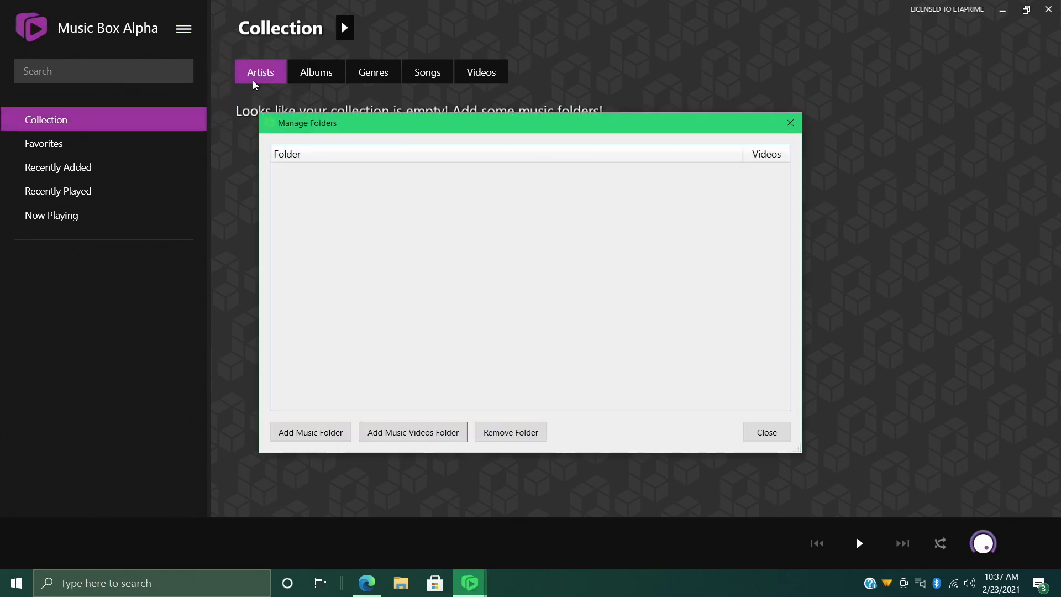
click(306, 434)
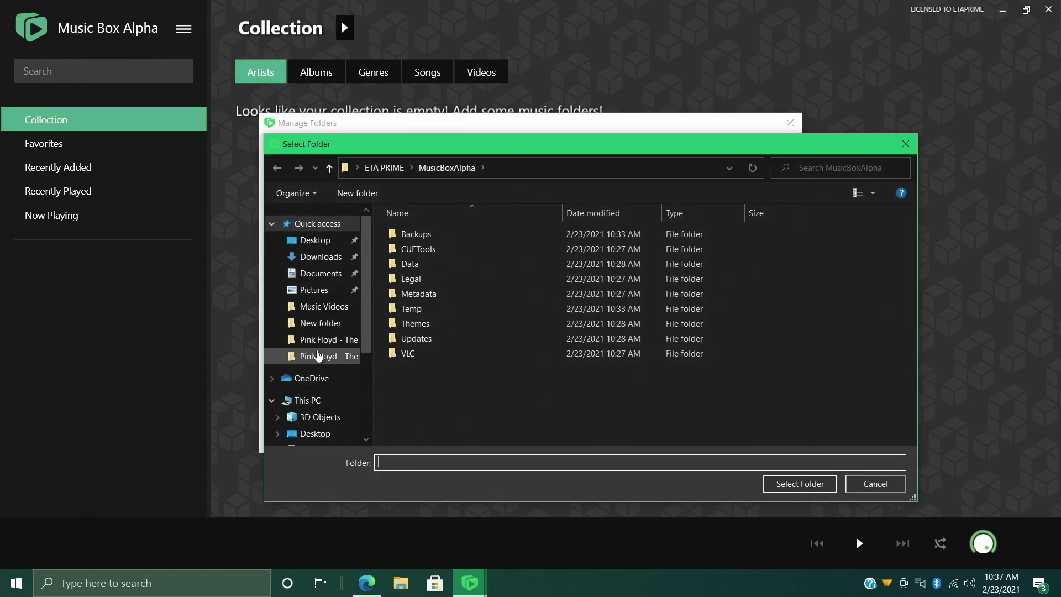
scroll(313, 343, down, 2)
scroll(314, 393, down, 1)
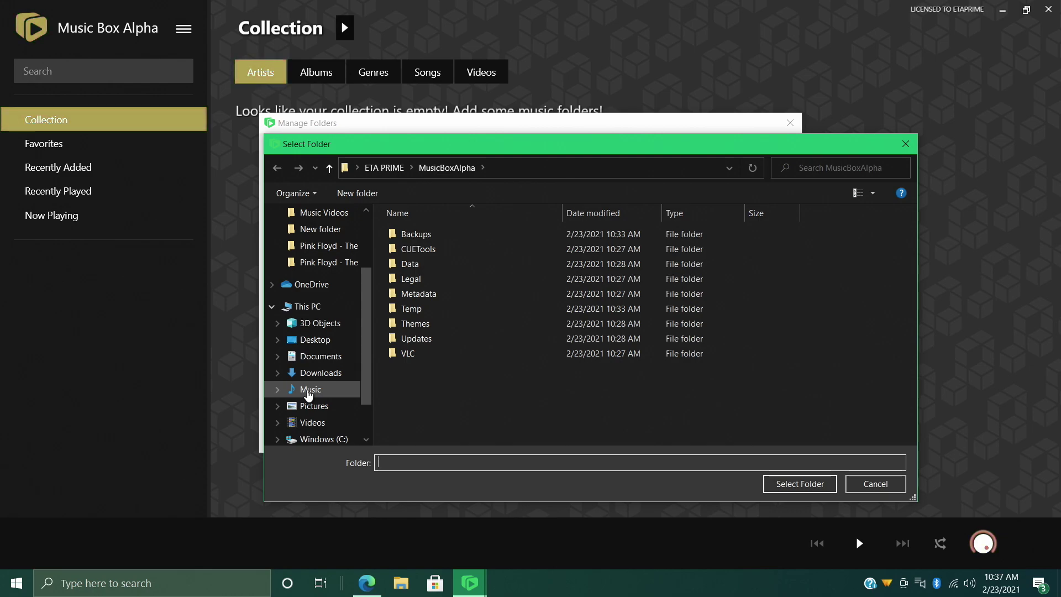
click(309, 390)
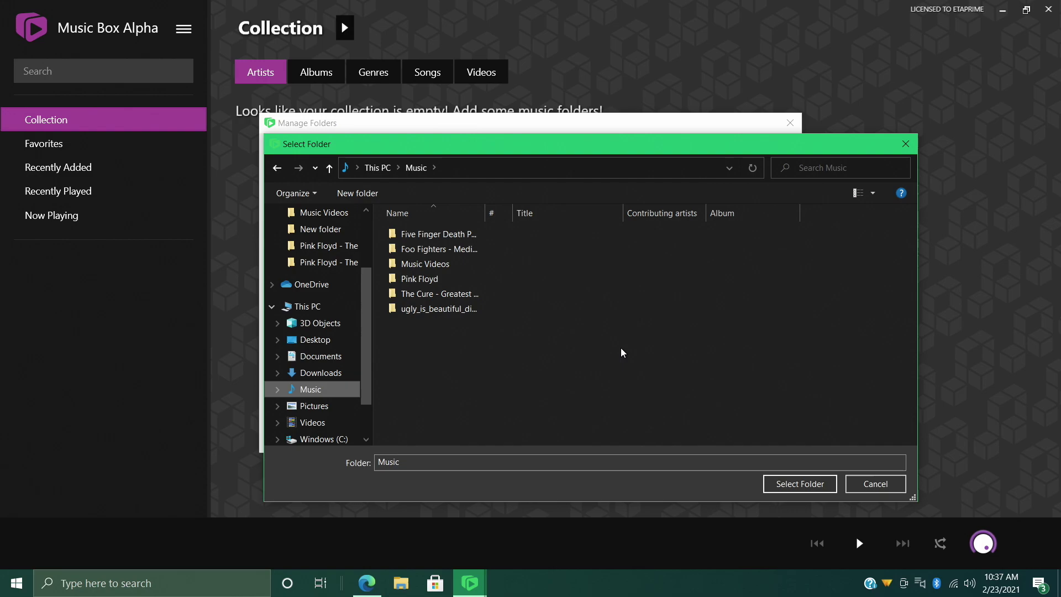
click(800, 484)
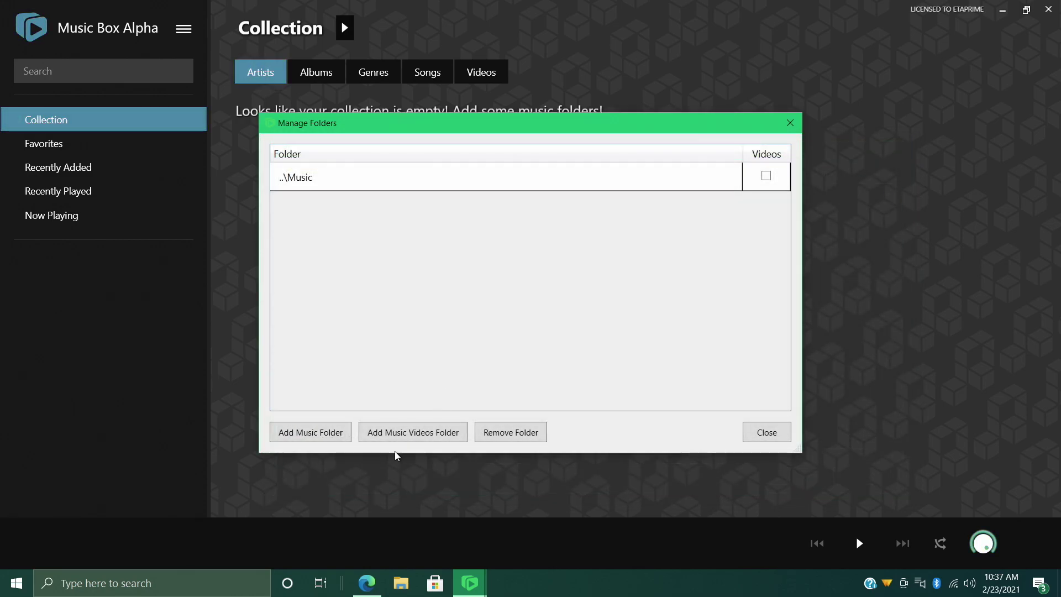
Add the Music Videos folder inside Music as a music videos folder and close the folder management dialog.
click(392, 432)
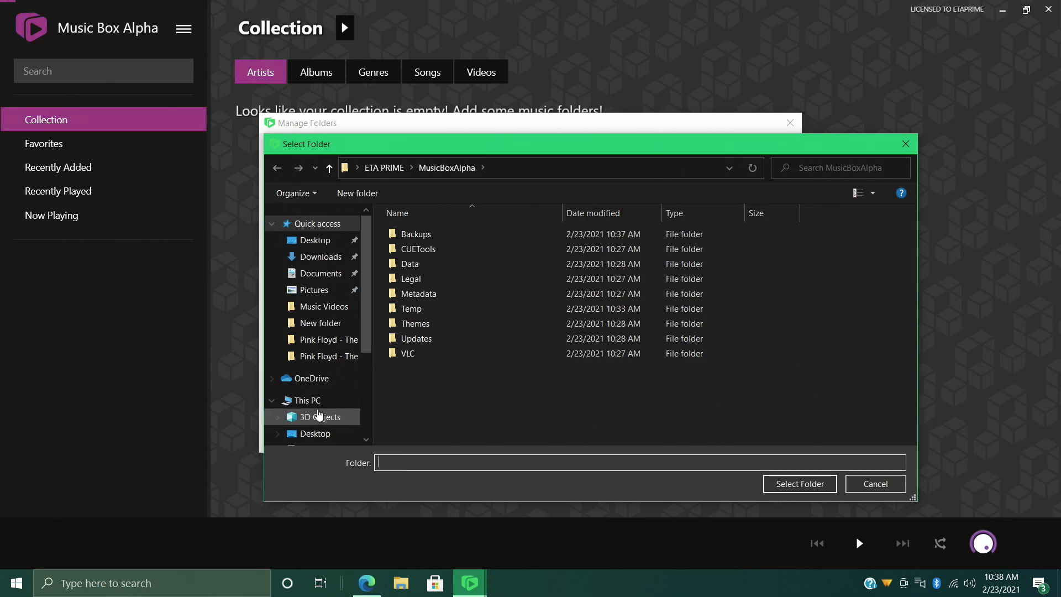
scroll(313, 409, down, 2)
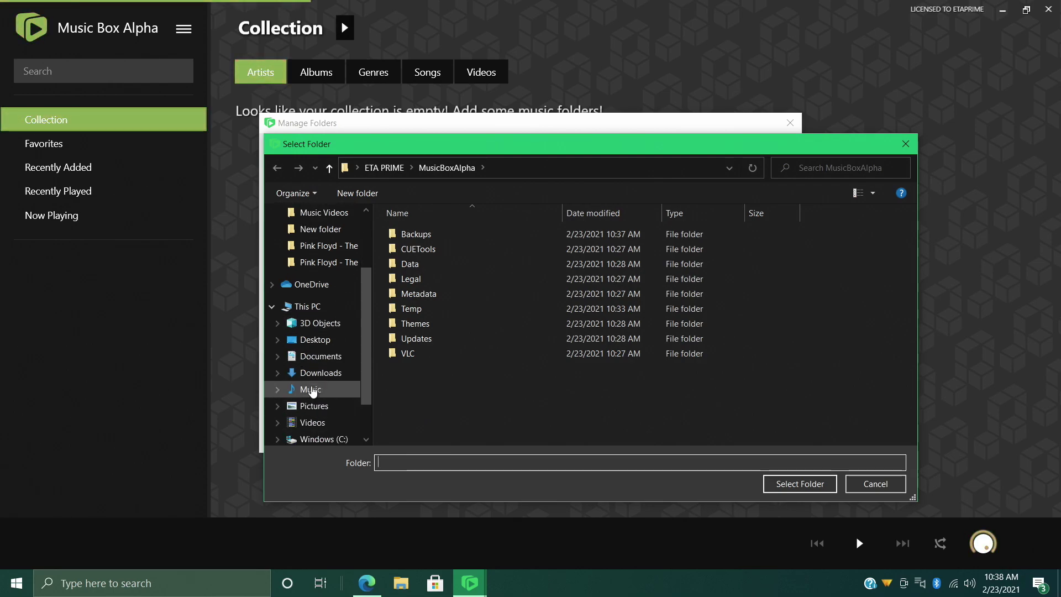
click(311, 390)
click(437, 263)
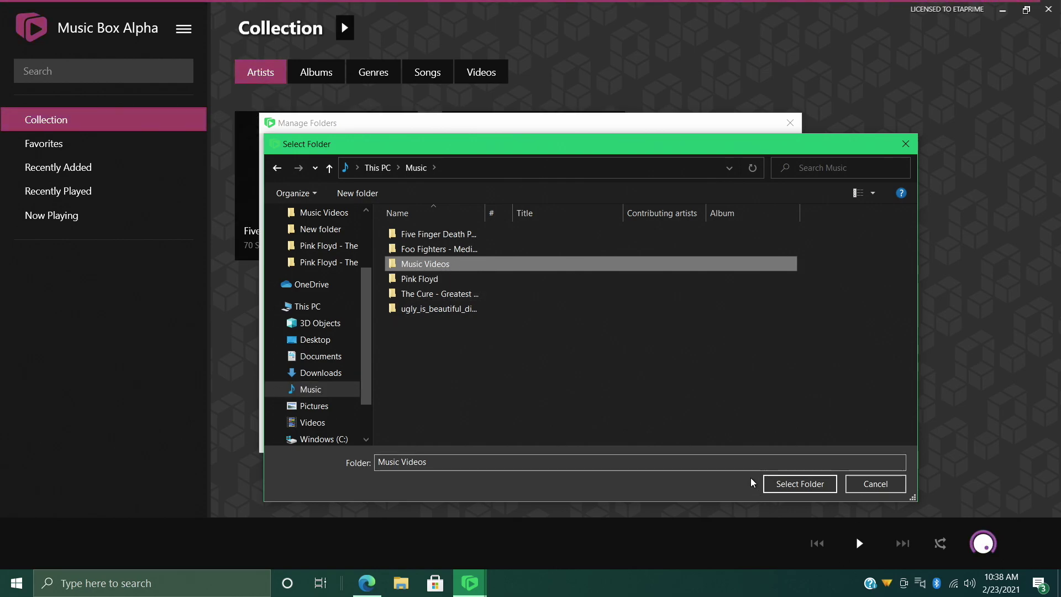
click(777, 483)
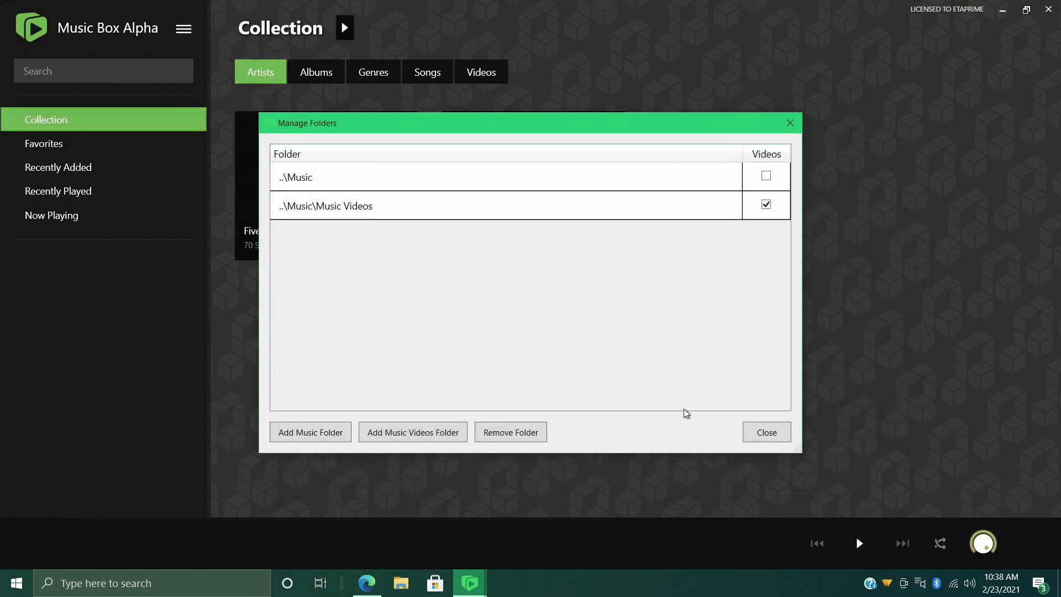
click(762, 437)
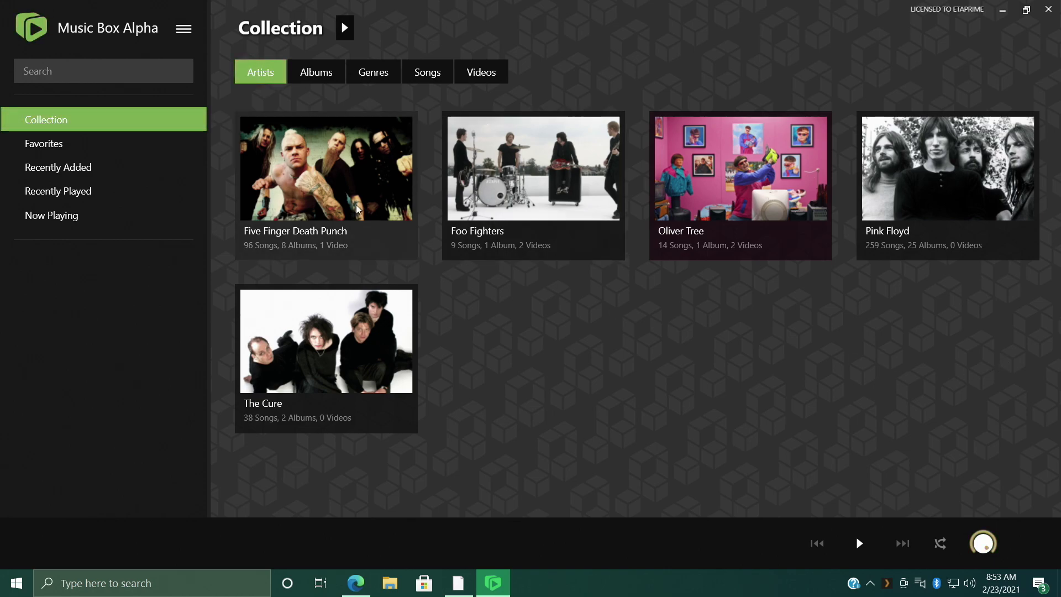
Examine the Five Finger Death Punch albums and the track list of War Is The Answer, and return to the artist collection.
click(286, 177)
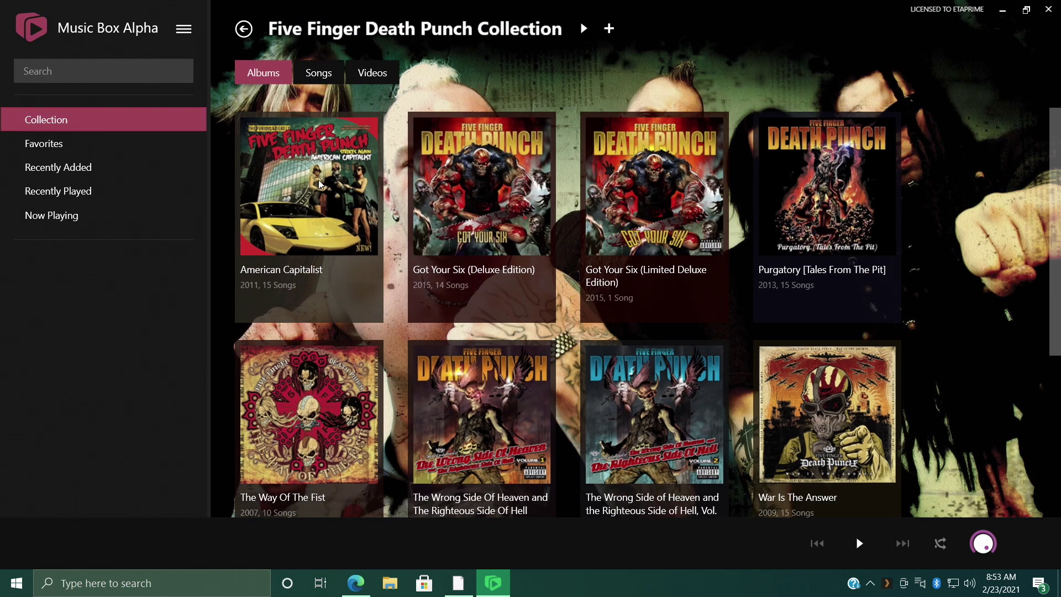
scroll(561, 343, down, 3)
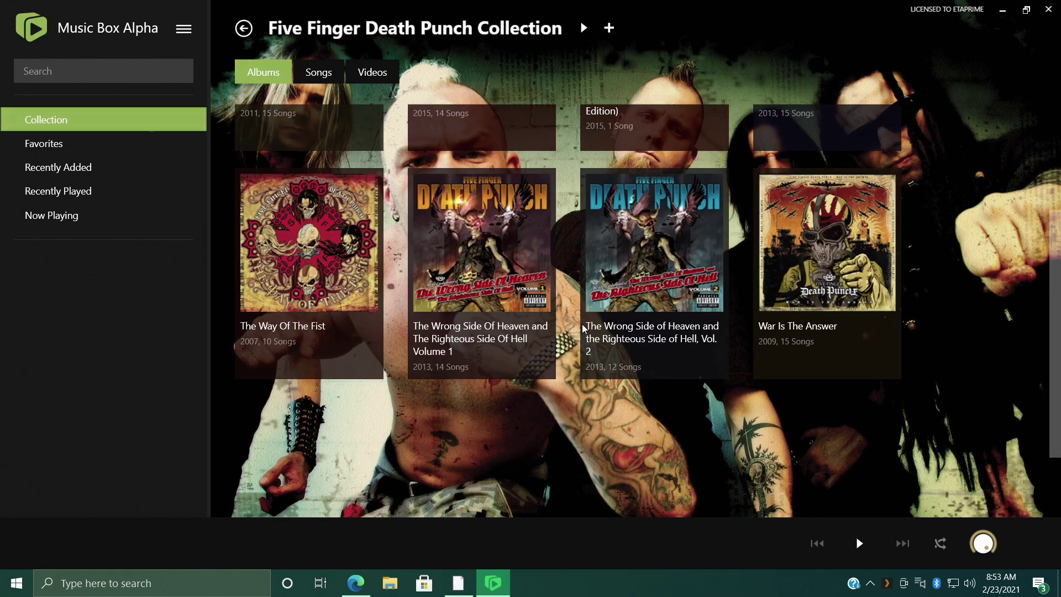
click(826, 287)
scroll(546, 381, down, 8)
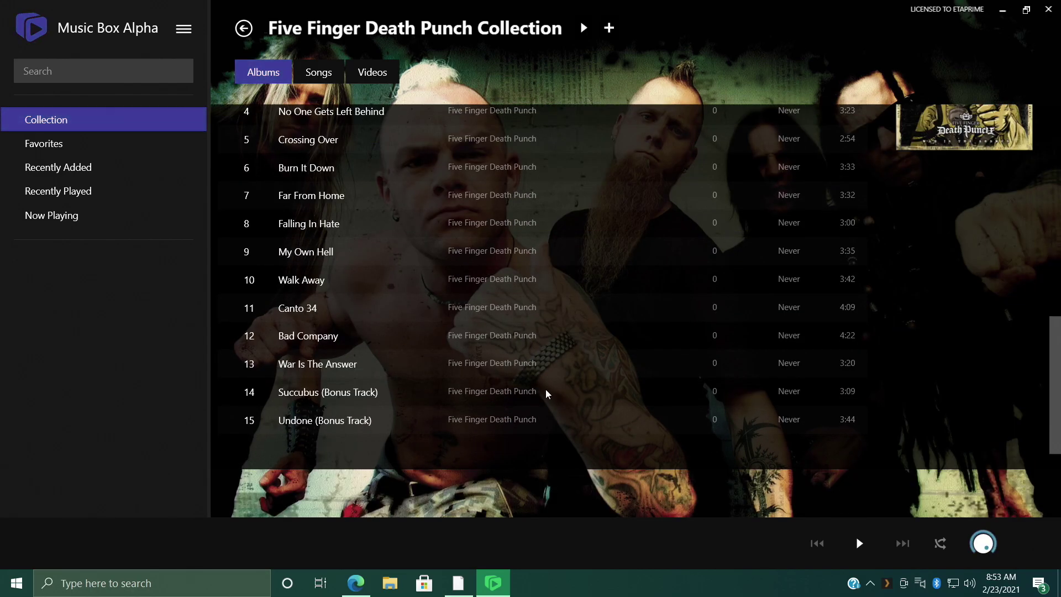
scroll(546, 391, up, 5)
scroll(891, 313, up, 3)
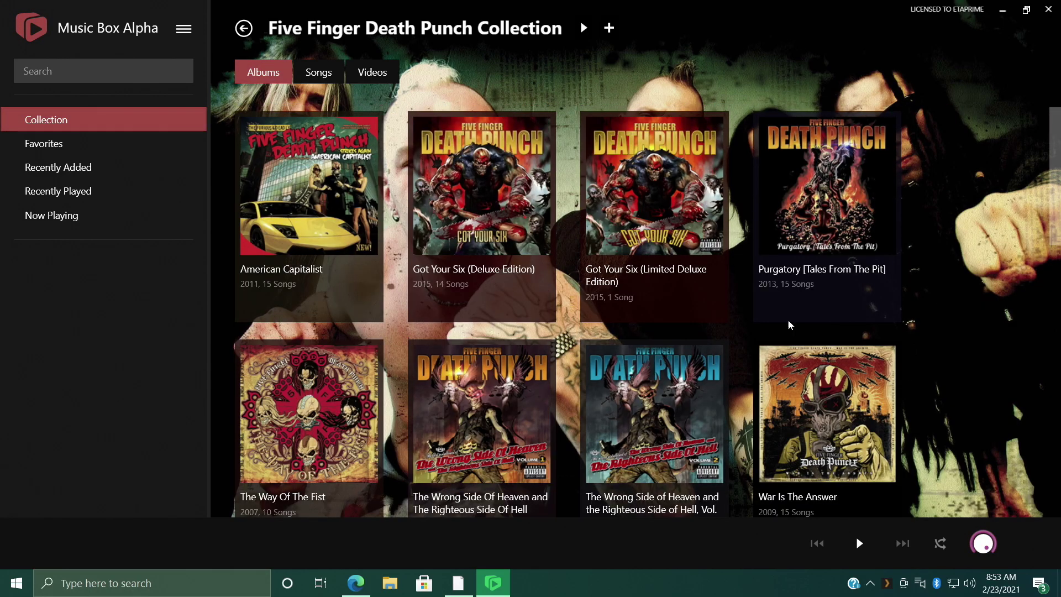
click(244, 30)
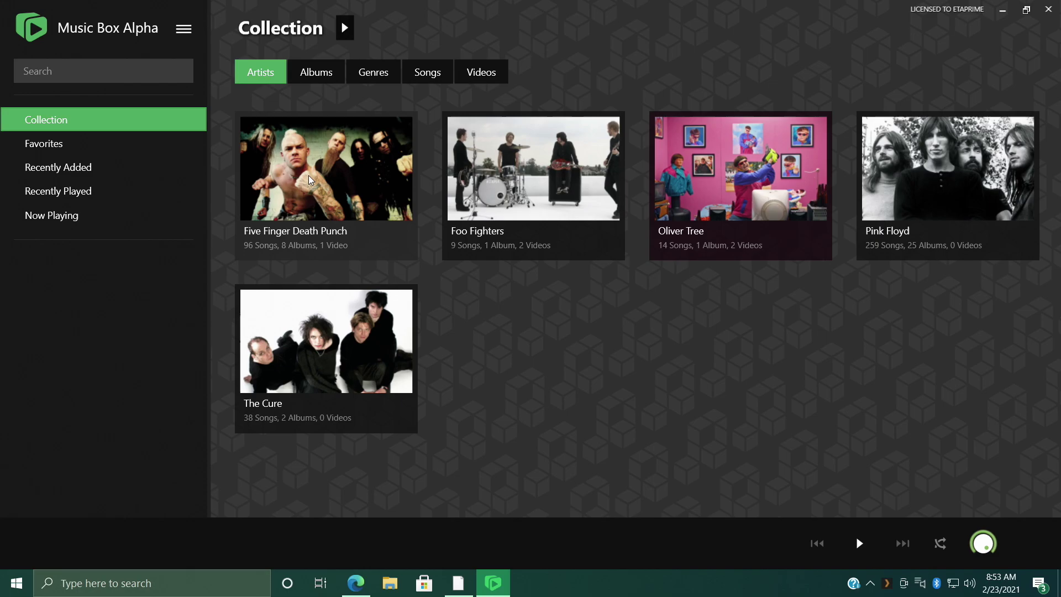
Examine the songs and videos listed for Five Finger Death Punch, and return to the artist collection.
click(337, 163)
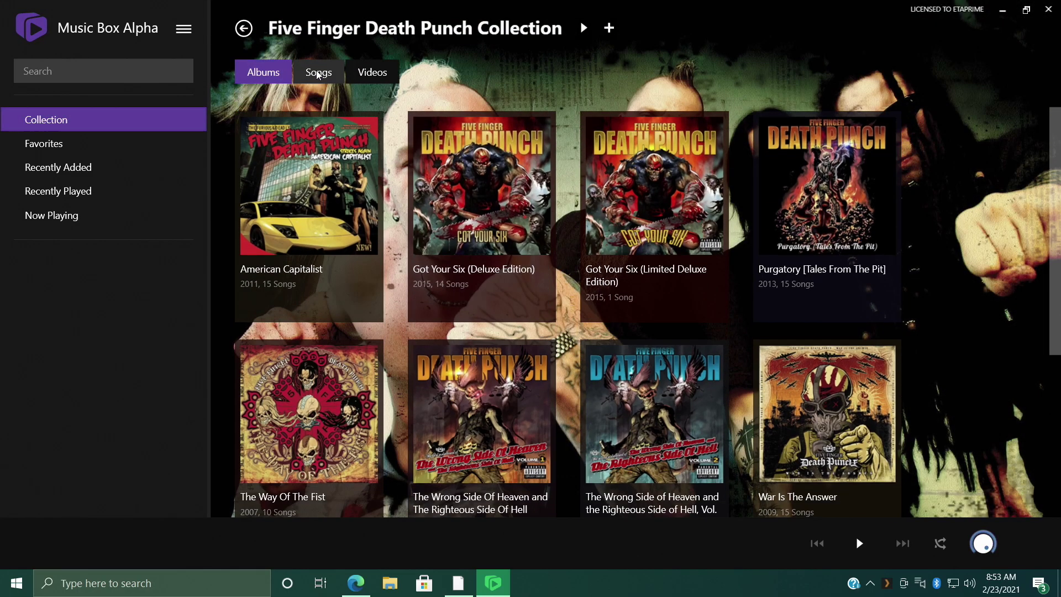
scroll(796, 157, down, 2)
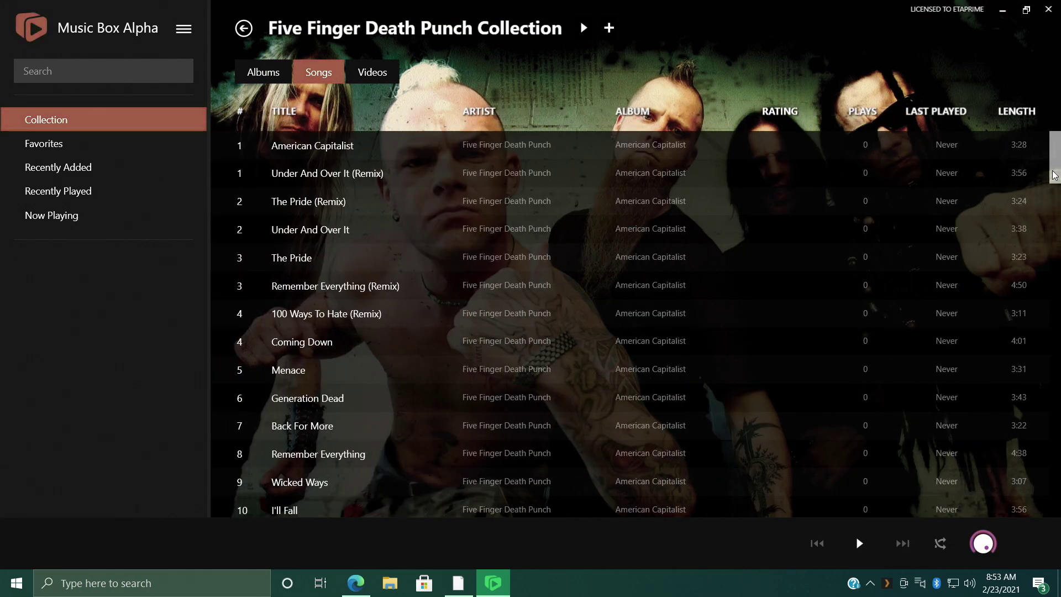
mouse_move(1058, 173)
mouse_down()
mouse_move(1058, 501)
mouse_move(1052, 156)
mouse_up()
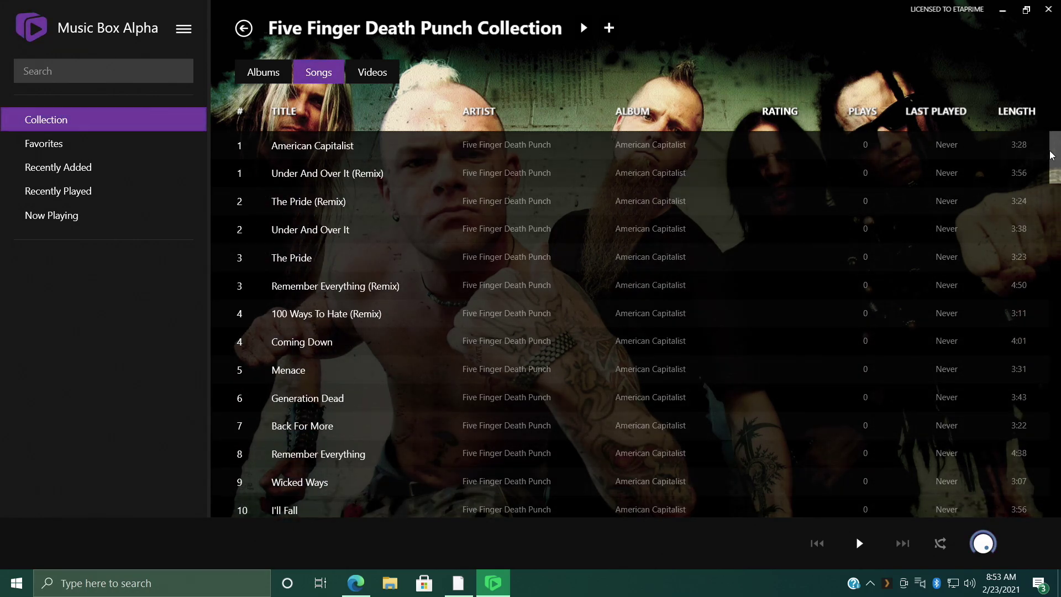
click(378, 73)
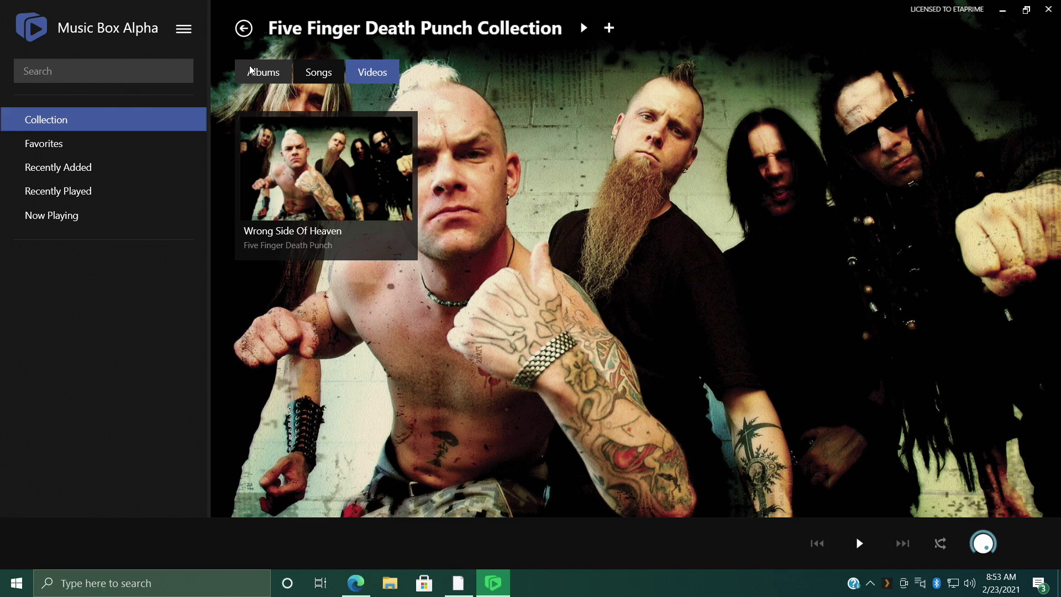
click(244, 28)
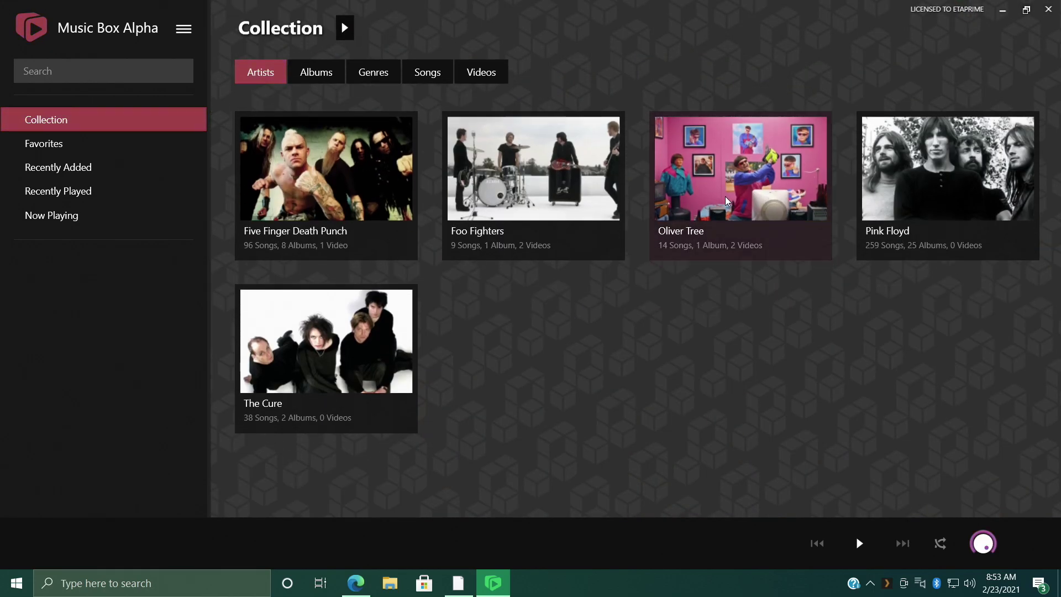
Examine the music videos listed for Oliver Tree, and return to the artist collection.
click(725, 197)
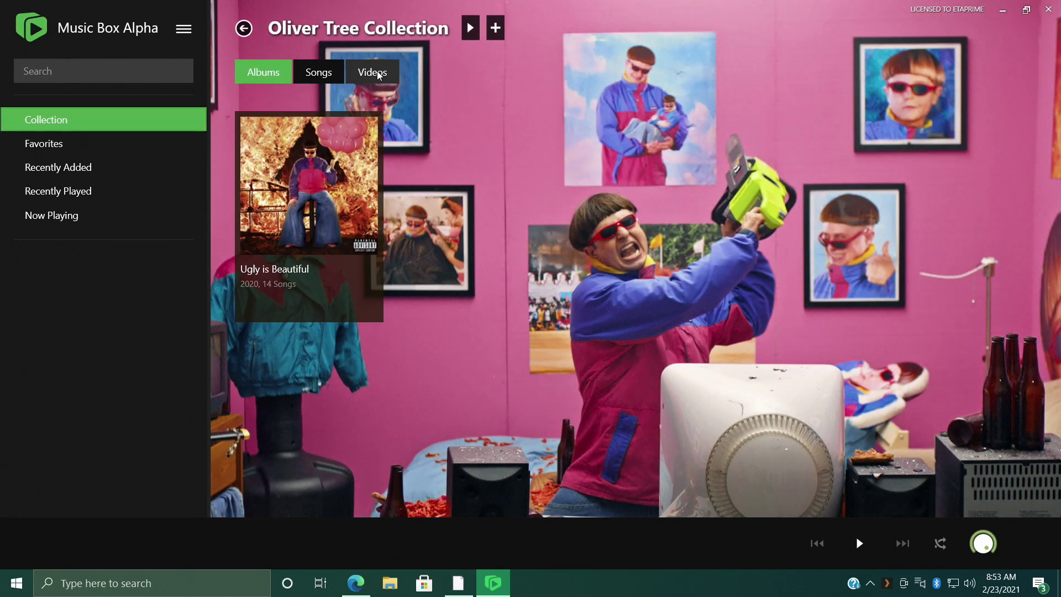
click(379, 74)
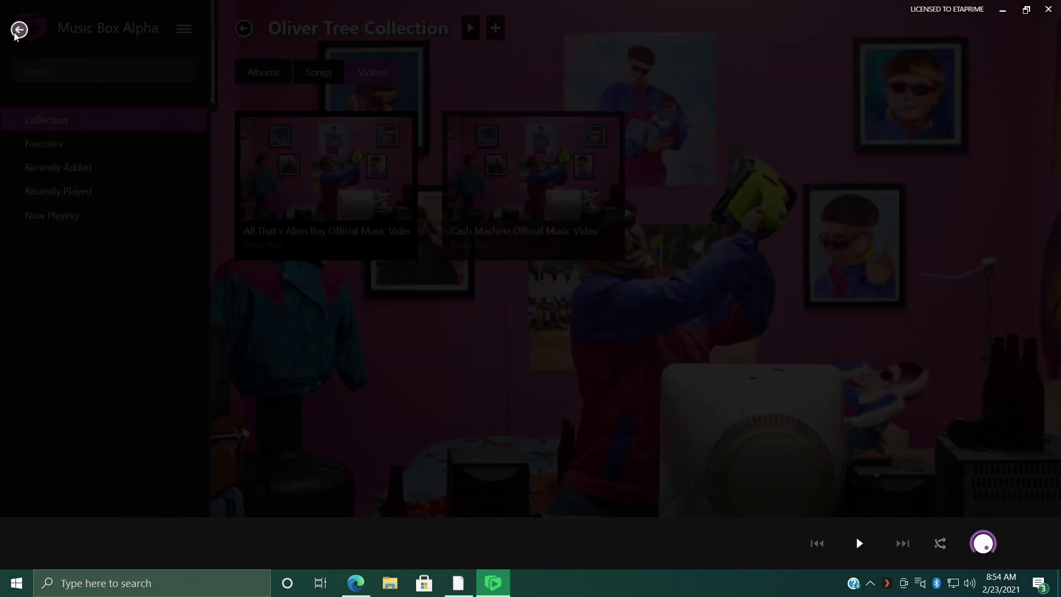
click(244, 28)
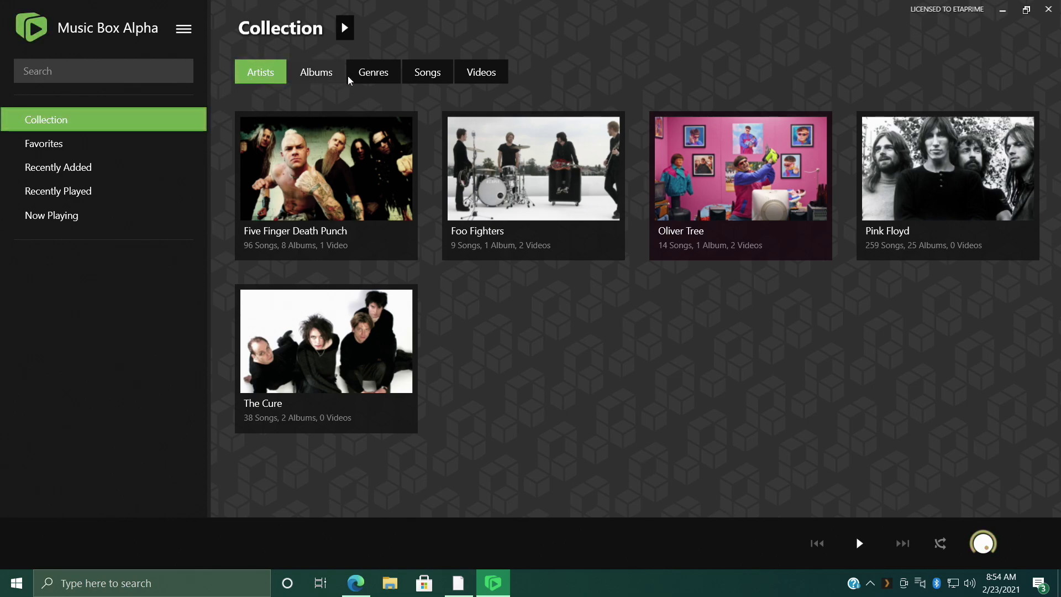
View the videos of the whole collection, and go back from the Five Finger Death Punch page to the collection.
click(475, 77)
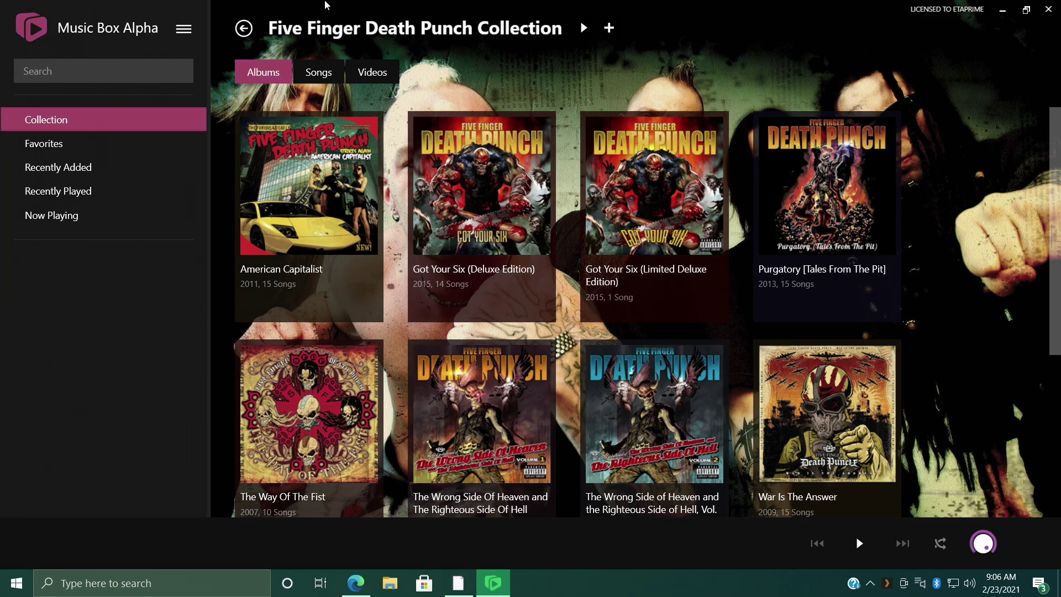
click(242, 27)
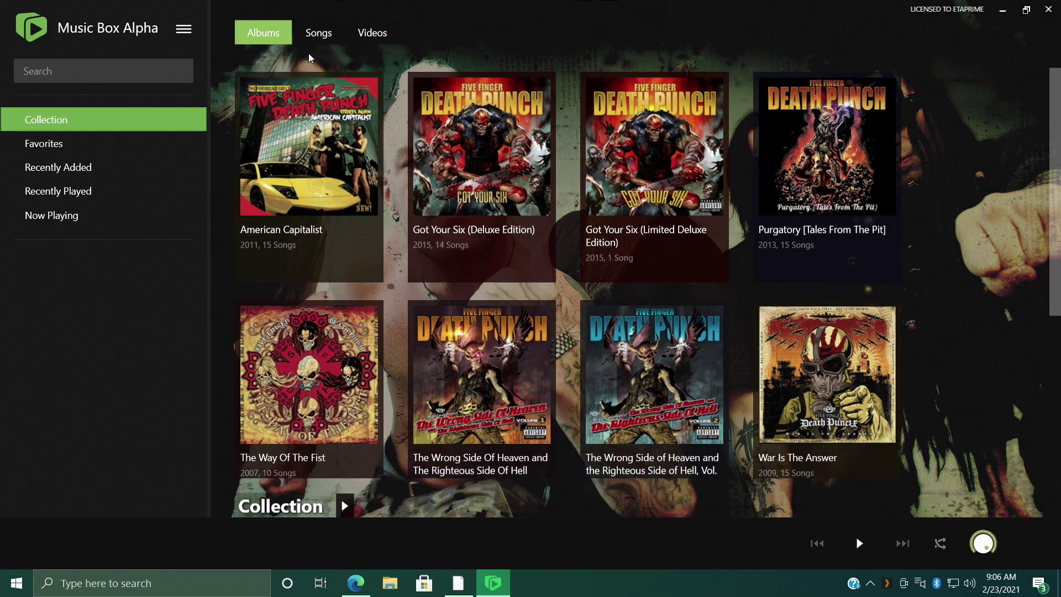